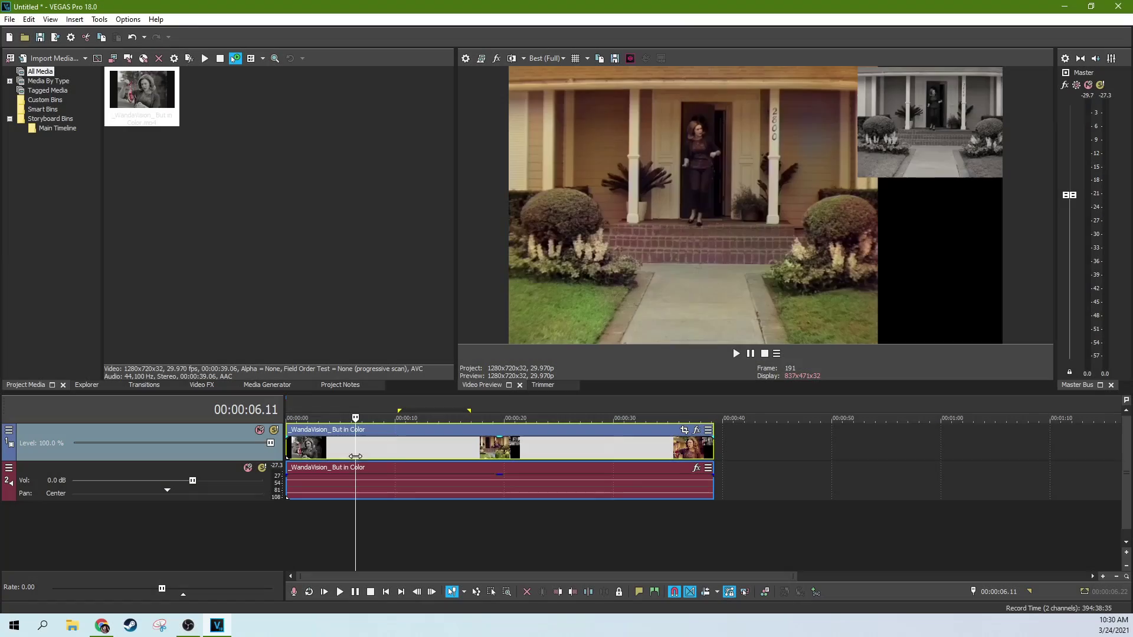
Preview frames at about 3 and 9 seconds and further on, then return to the clip start.
click(322, 451)
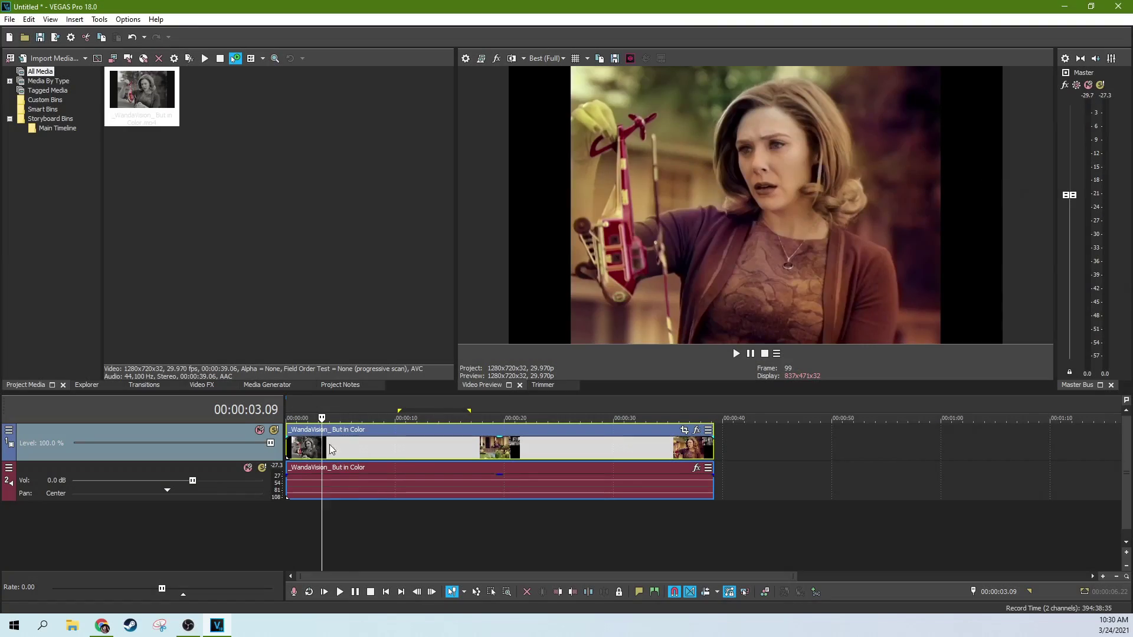
click(384, 445)
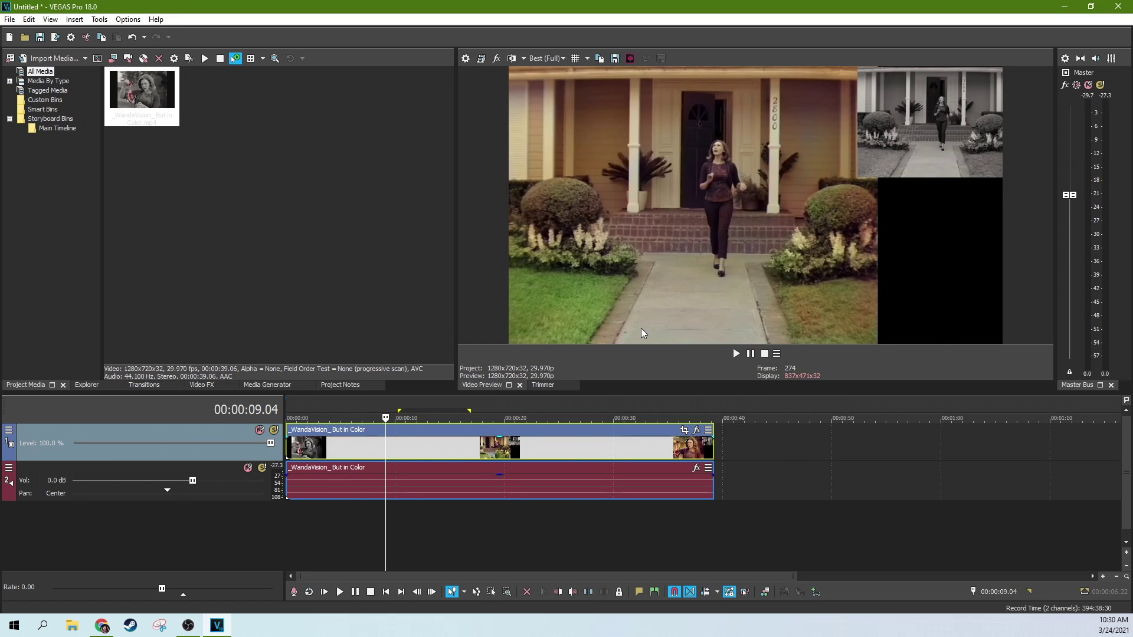
click(486, 458)
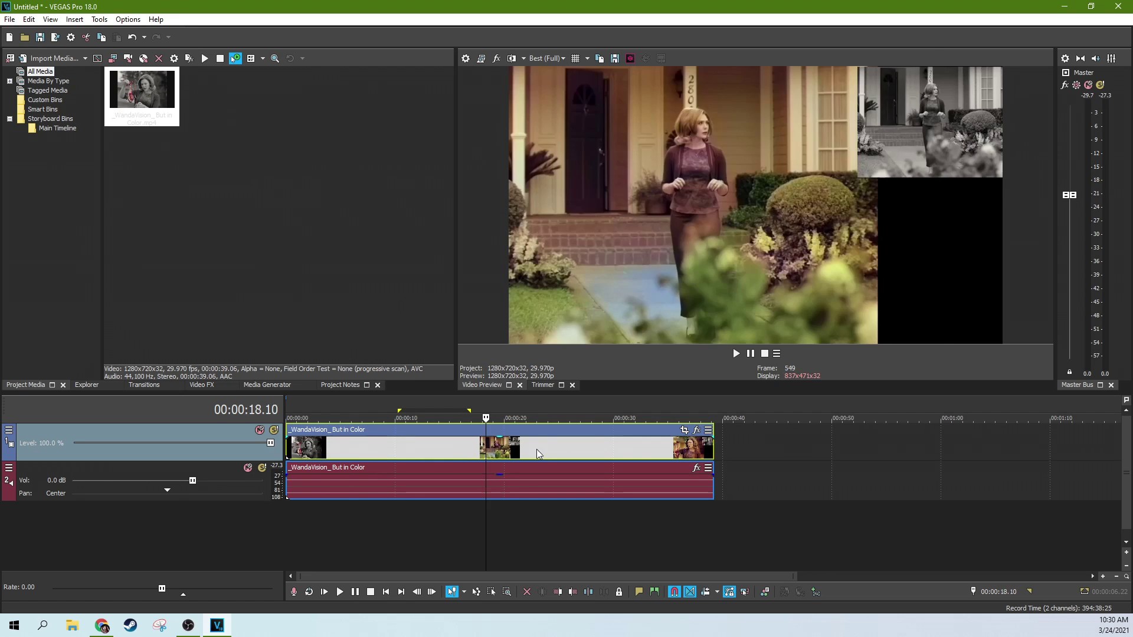
click(541, 450)
click(601, 455)
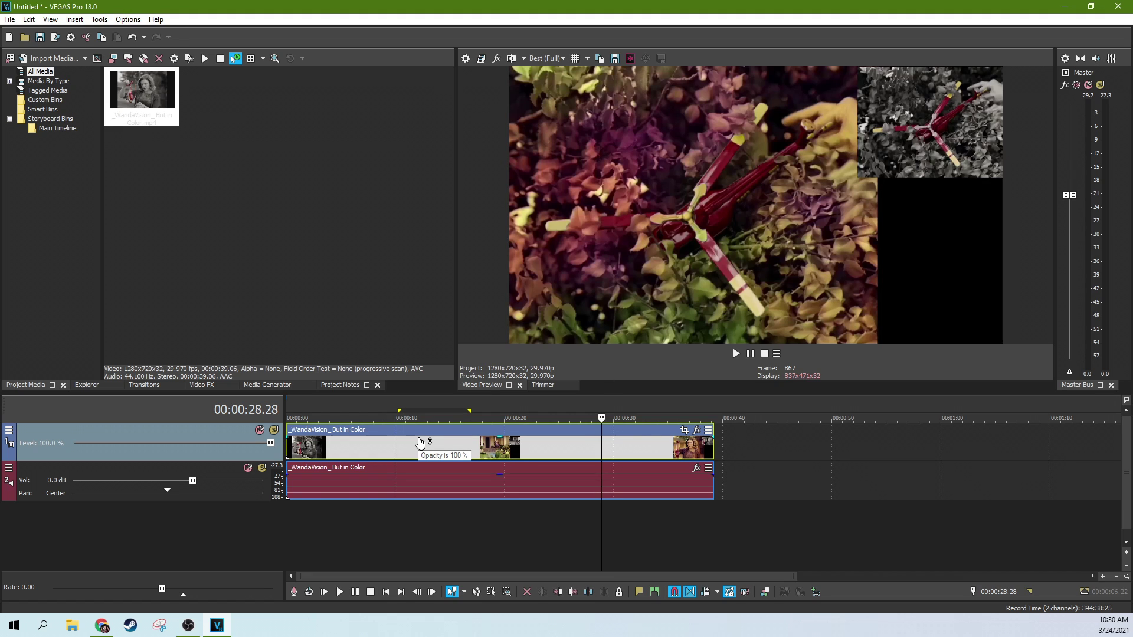
click(283, 463)
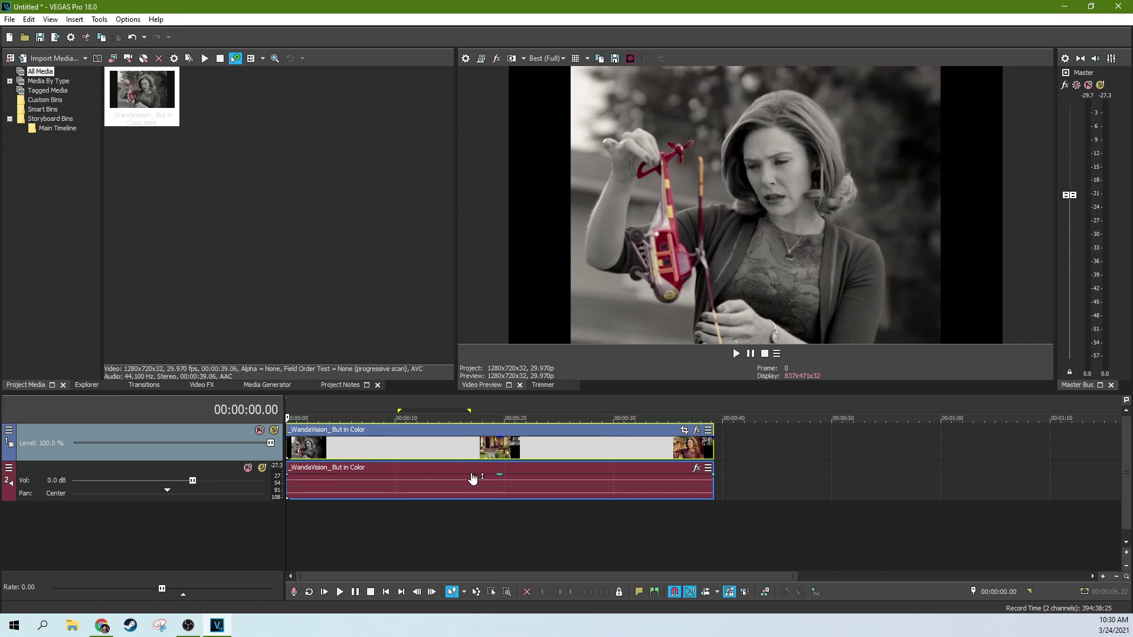
Step through the clip toward 20 seconds and near its end, settling around 23 seconds.
click(292, 417)
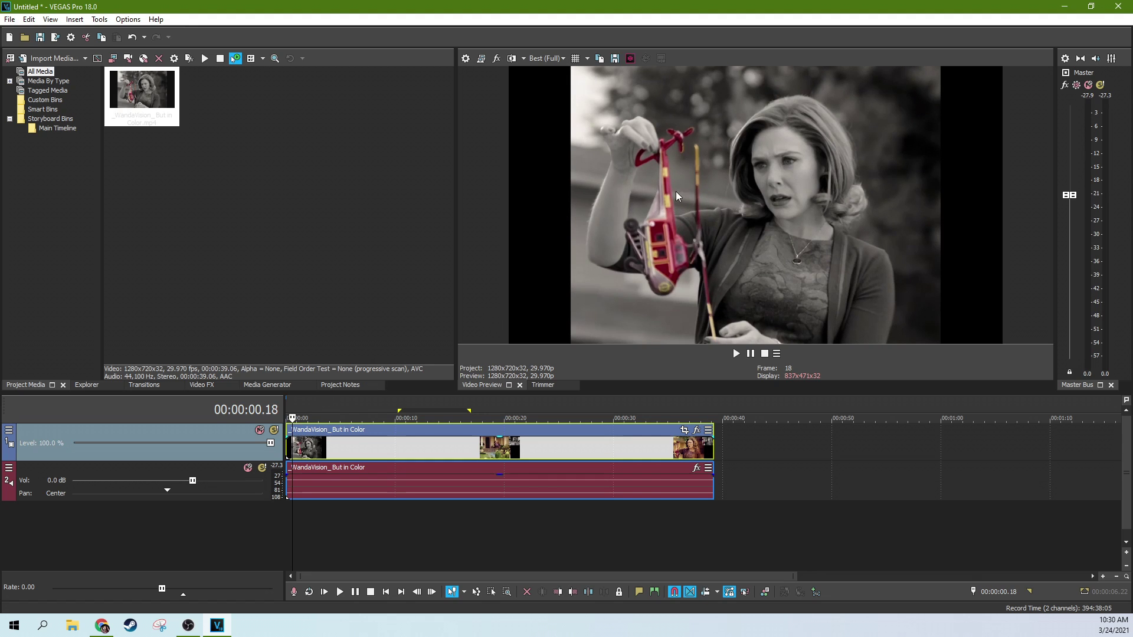
click(313, 452)
click(366, 455)
click(454, 456)
click(505, 455)
click(604, 449)
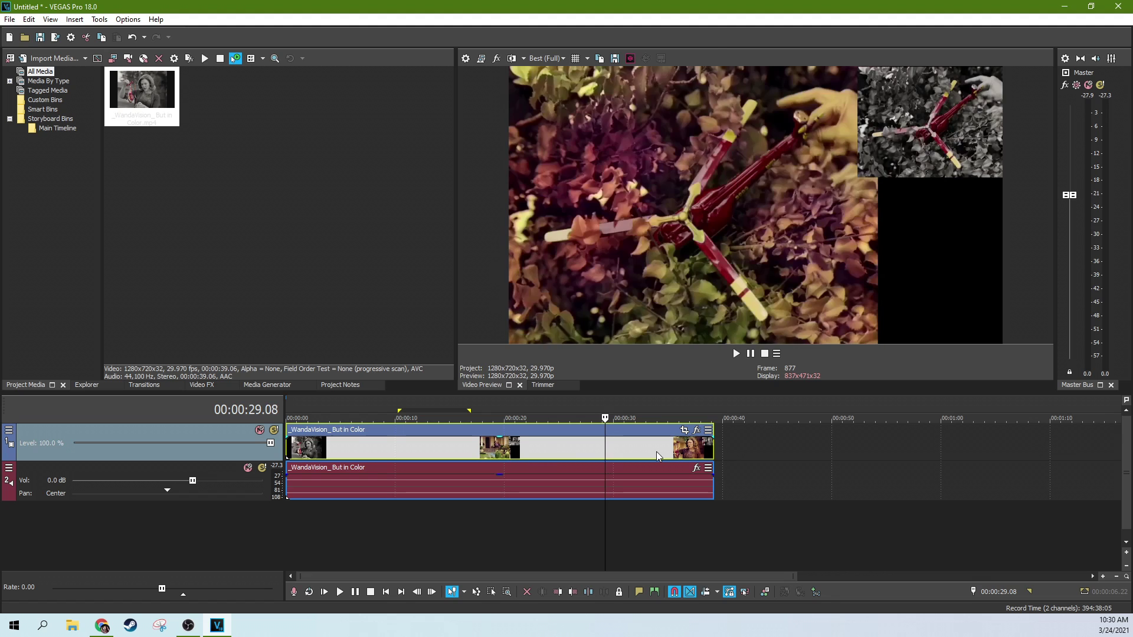
click(658, 451)
click(680, 452)
click(609, 451)
click(540, 451)
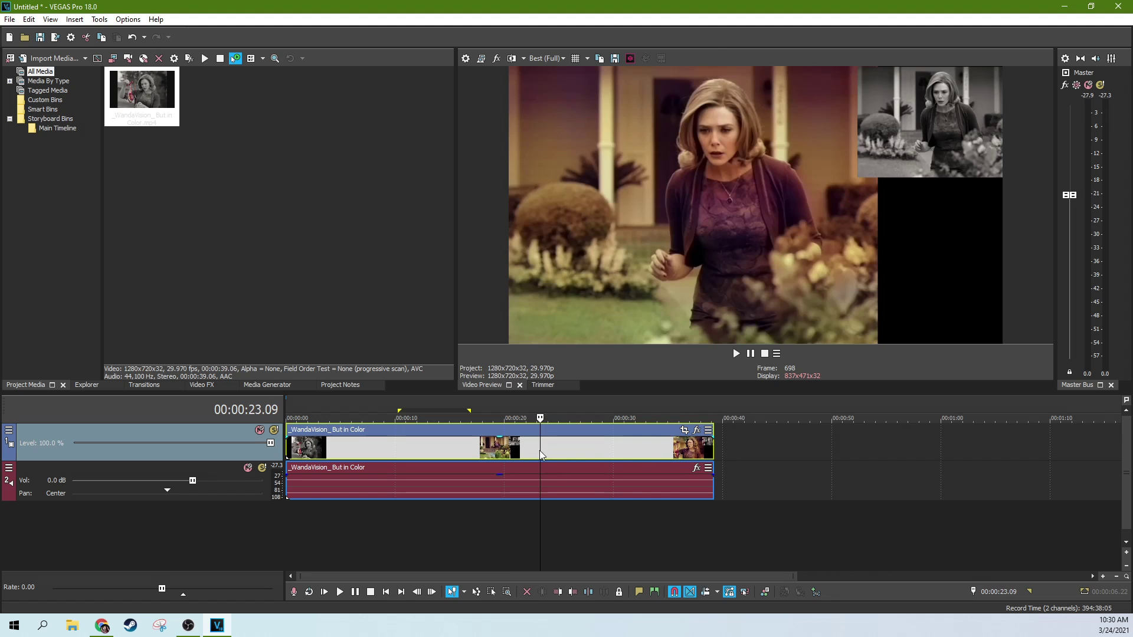
click(478, 450)
click(539, 449)
Jump among earlier and later shots and past the clip's end, then back to the first frame.
click(495, 440)
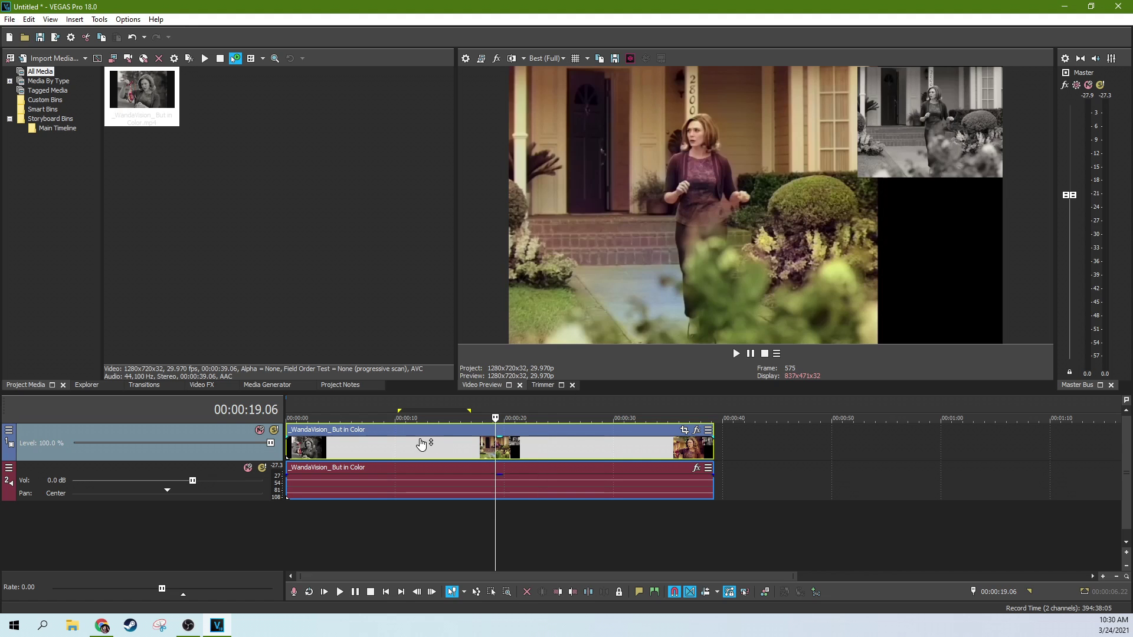
click(331, 448)
click(391, 454)
click(494, 456)
click(583, 452)
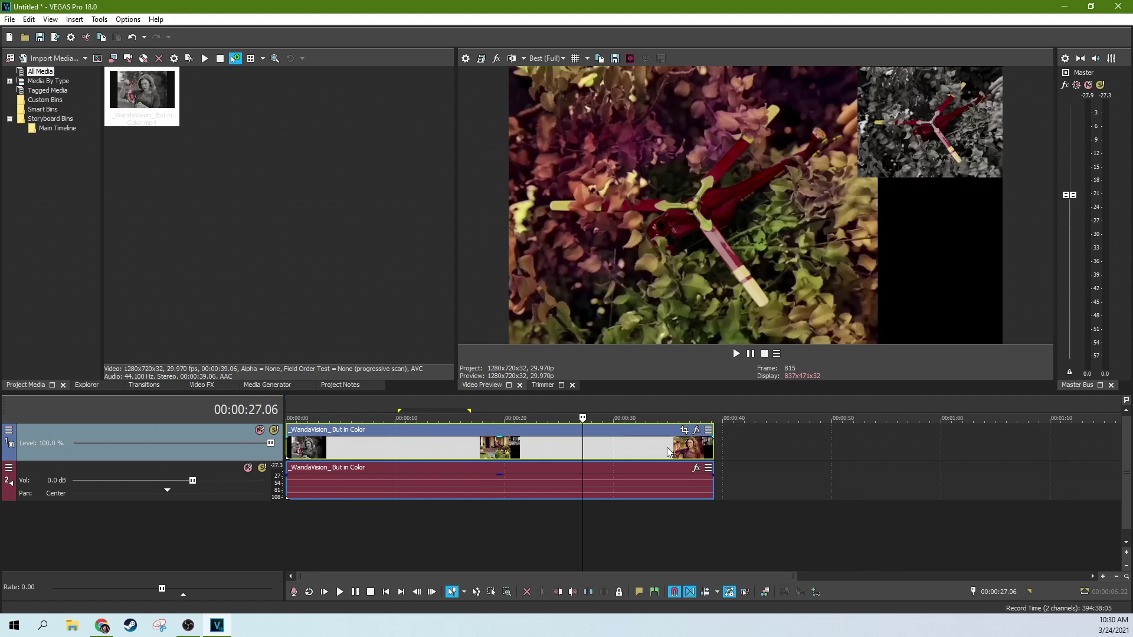
click(672, 452)
click(560, 456)
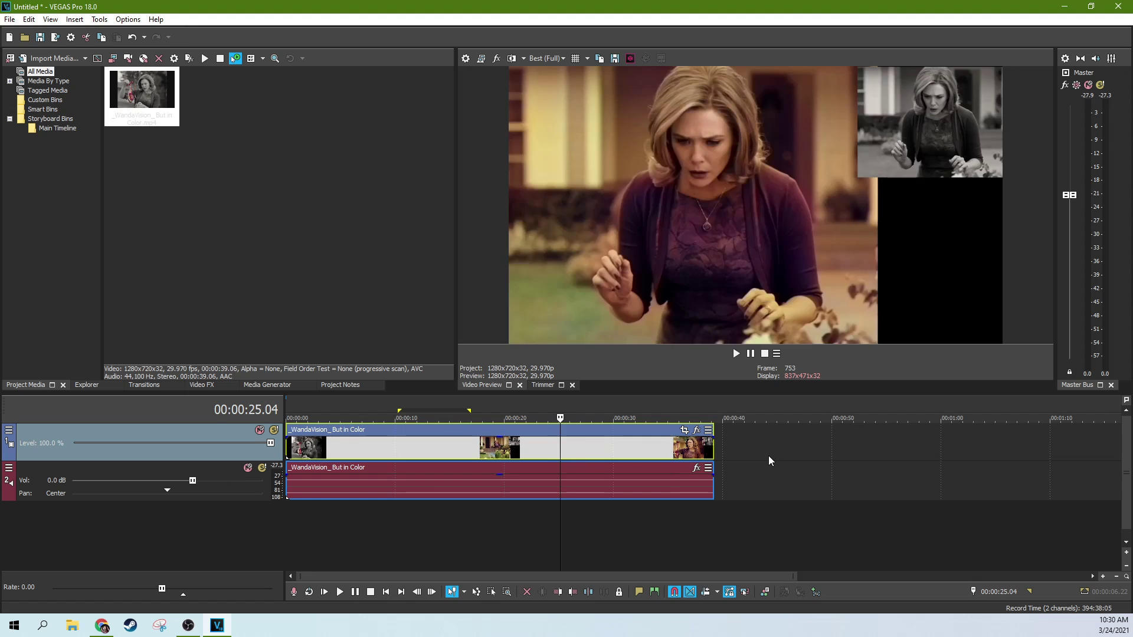
click(768, 455)
click(844, 454)
click(736, 450)
click(639, 451)
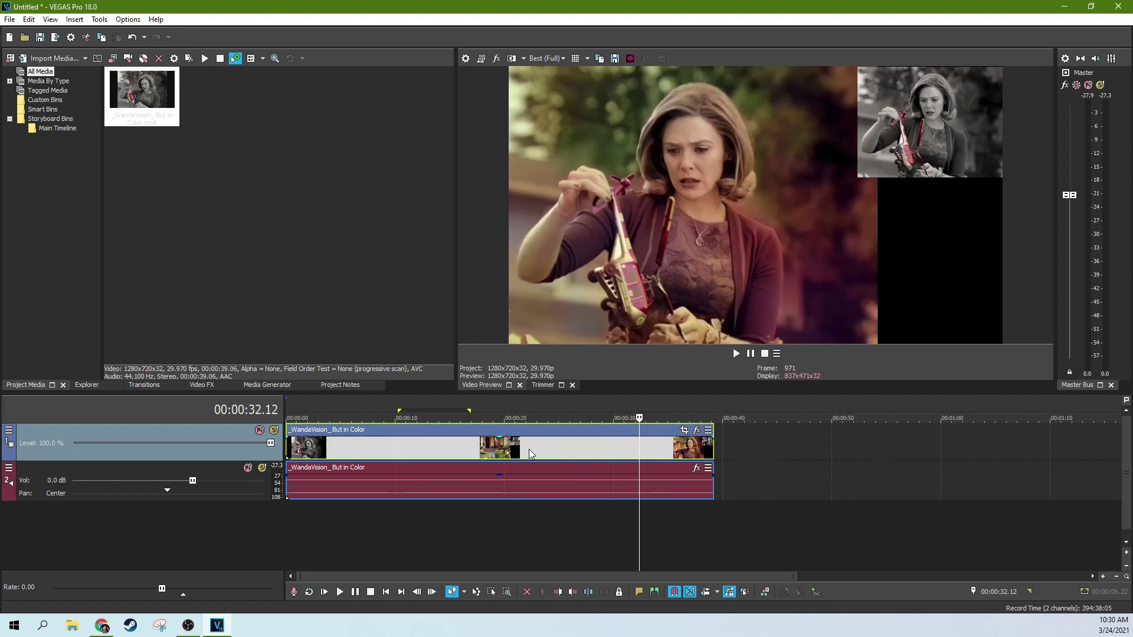
click(528, 449)
click(423, 441)
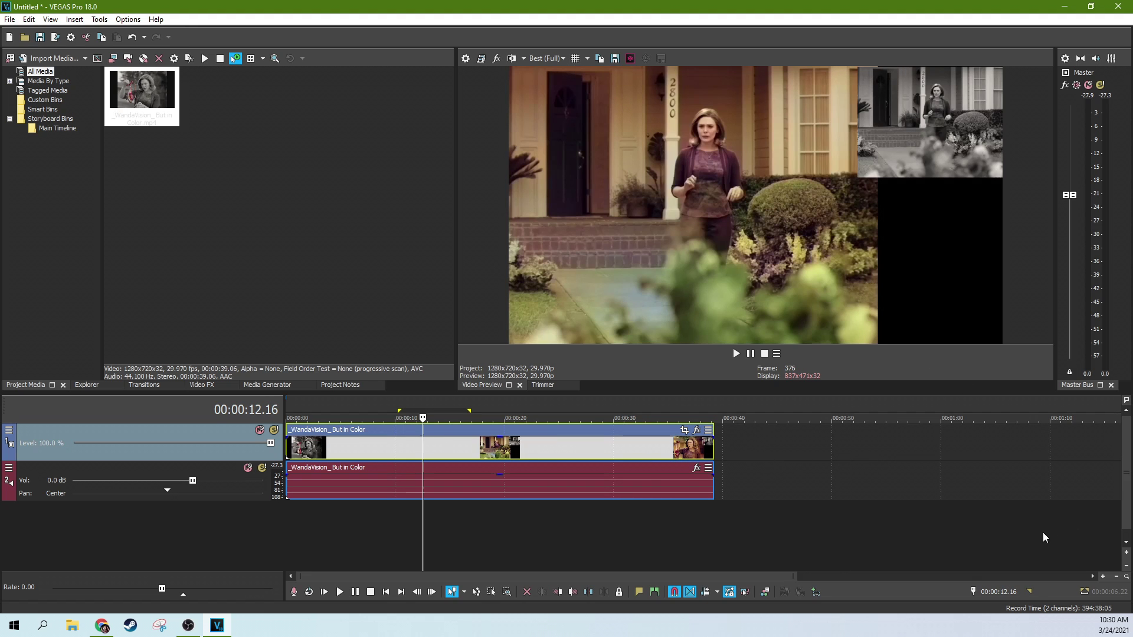
click(288, 449)
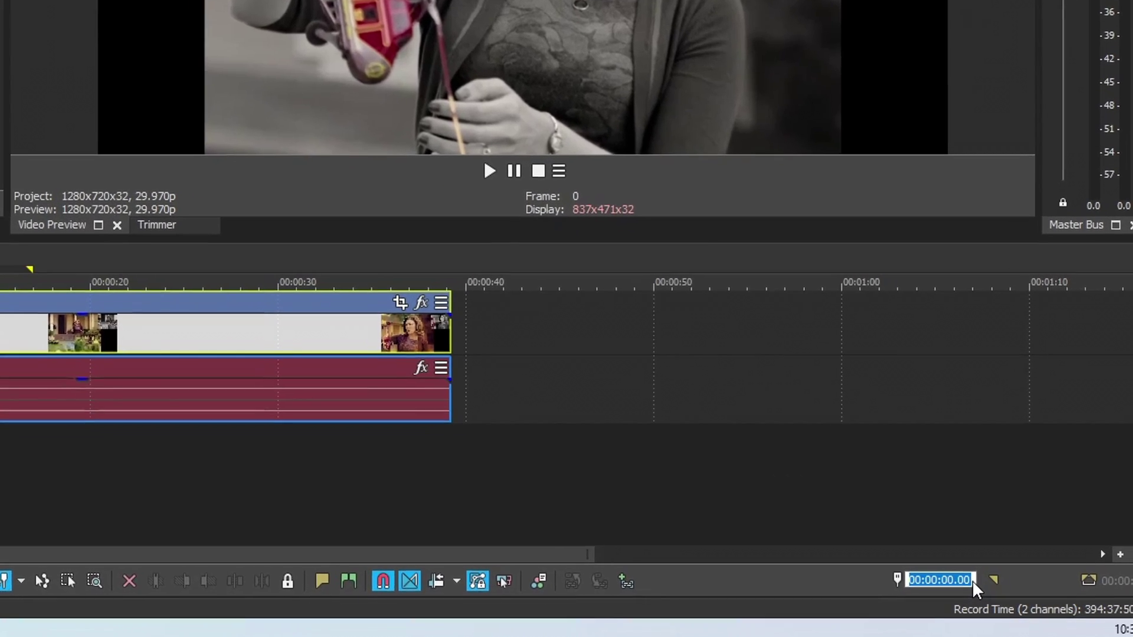
Enter 00:00:20.00 in the cursor time field to jump to the colour porch shot.
click(959, 581)
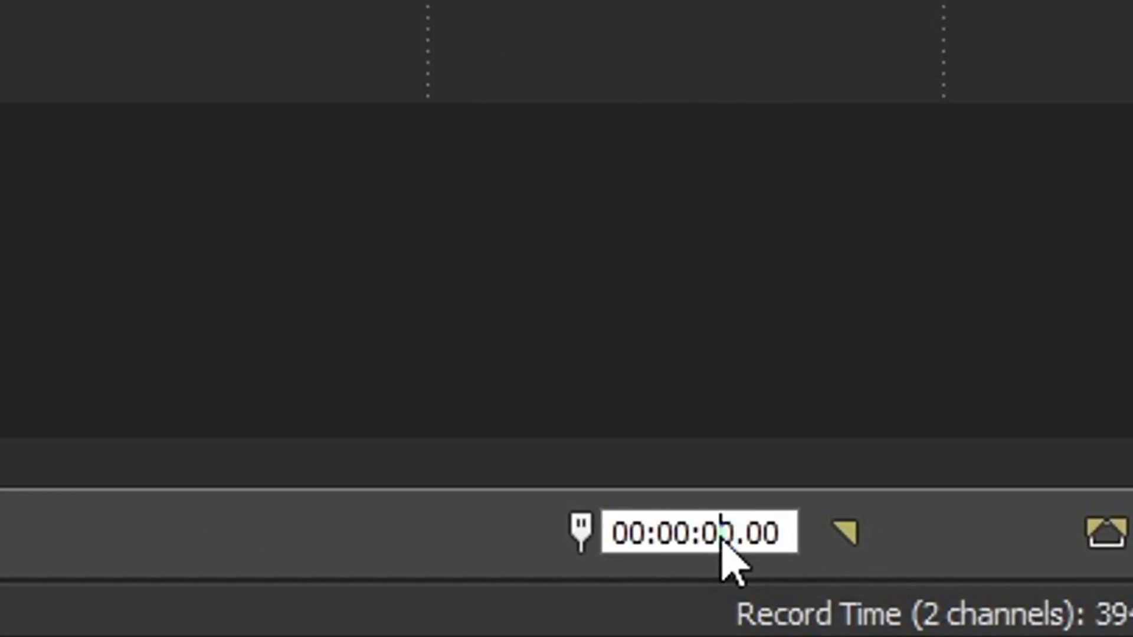
key(BackSpace)
text(12)
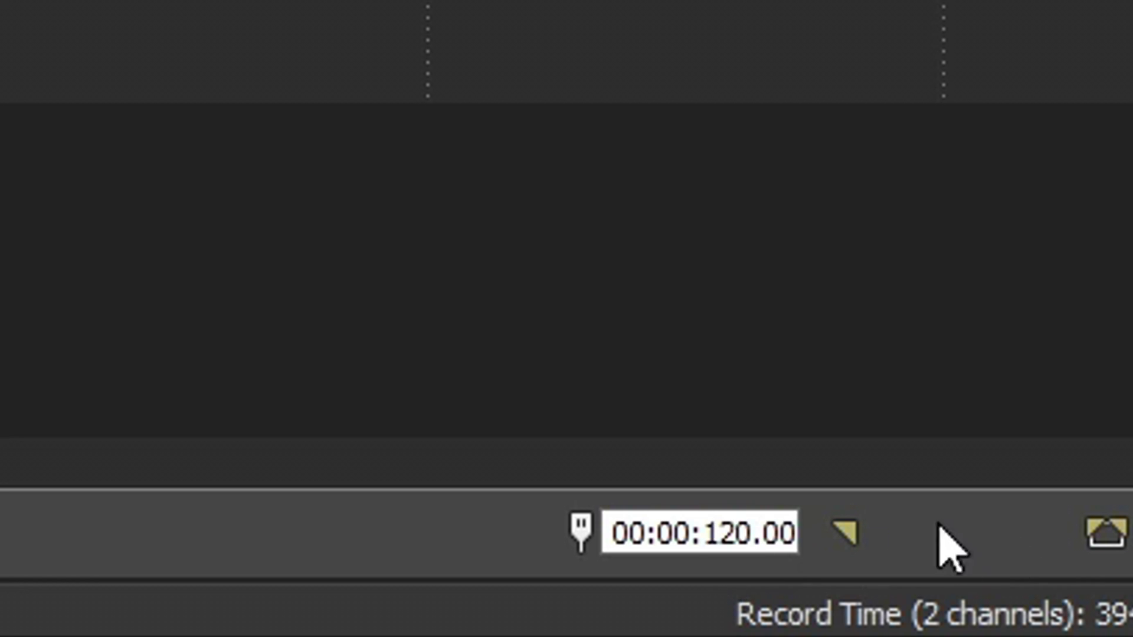
key(BackSpace)
key(BackSpace)
text(2)
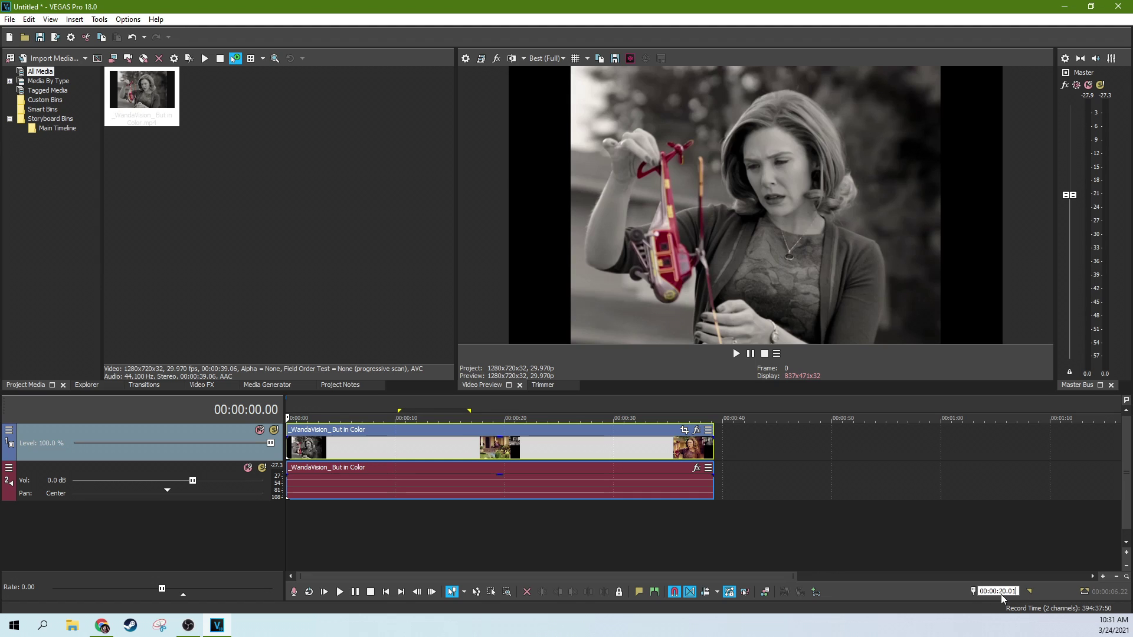
key(Return)
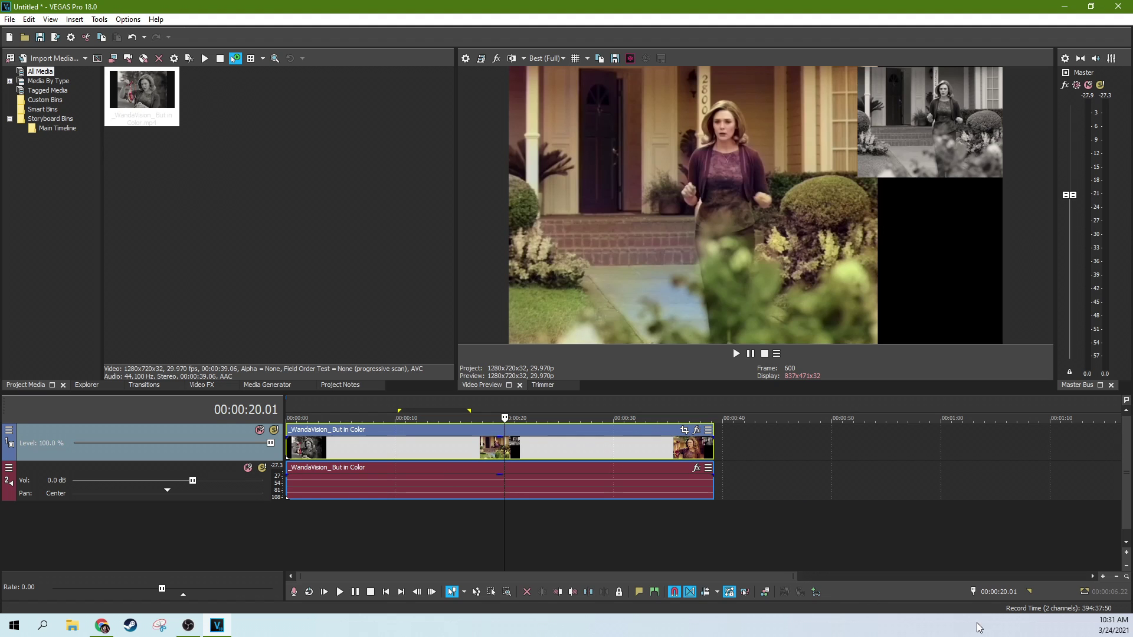
Draw a loop region from 00:00:00 to 00:00:28.26 and park the playhead near 25 seconds.
click(488, 452)
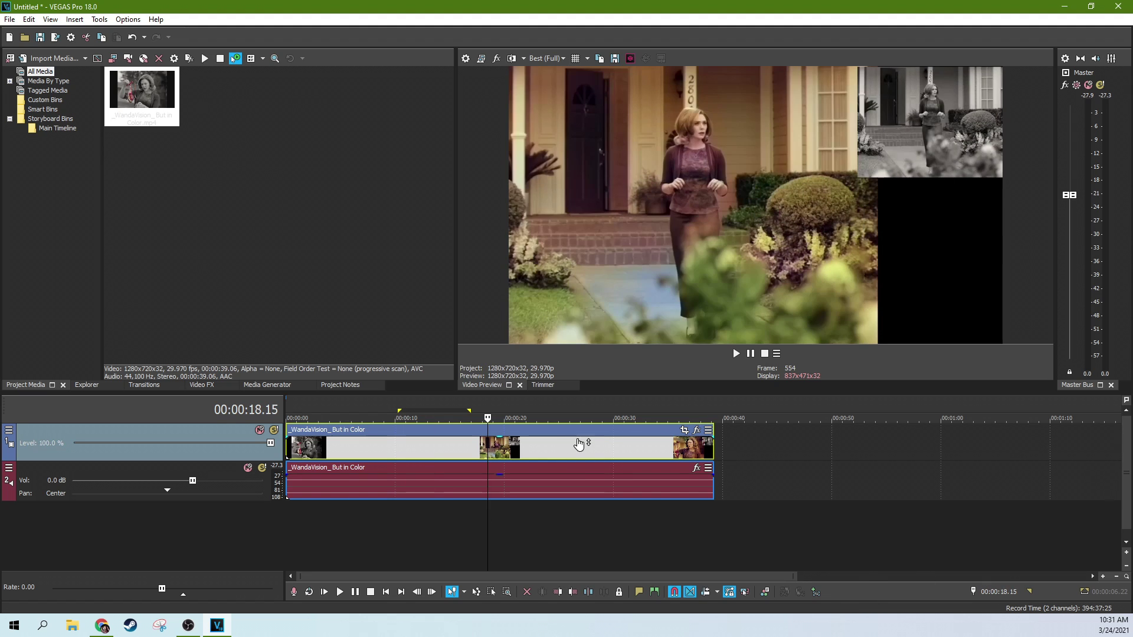
click(569, 444)
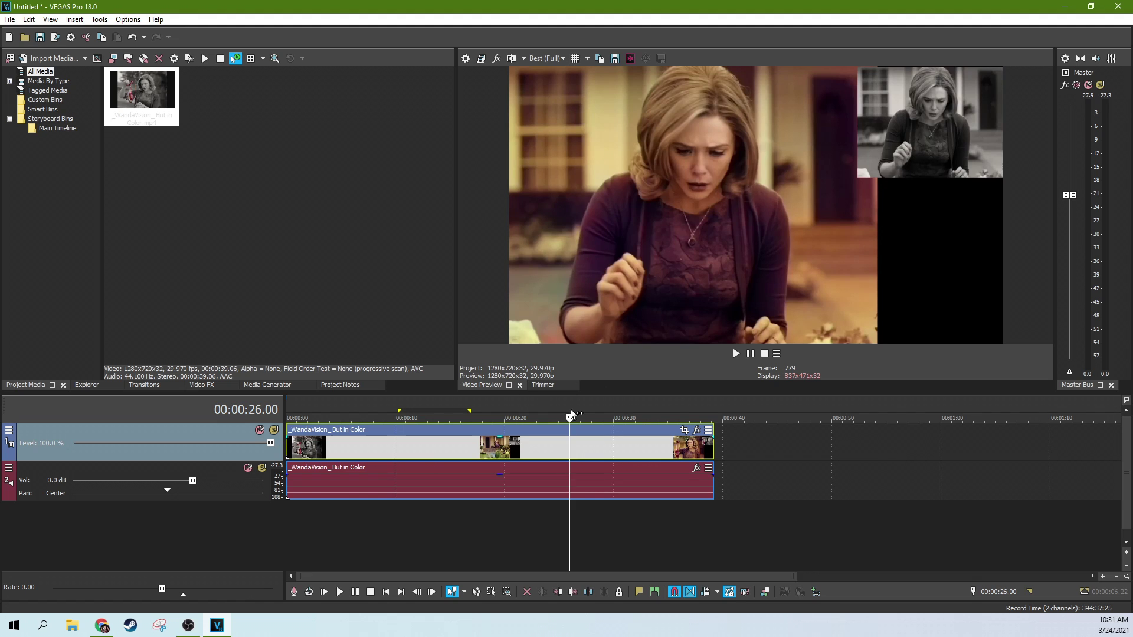
drag(569, 404, 478, 404)
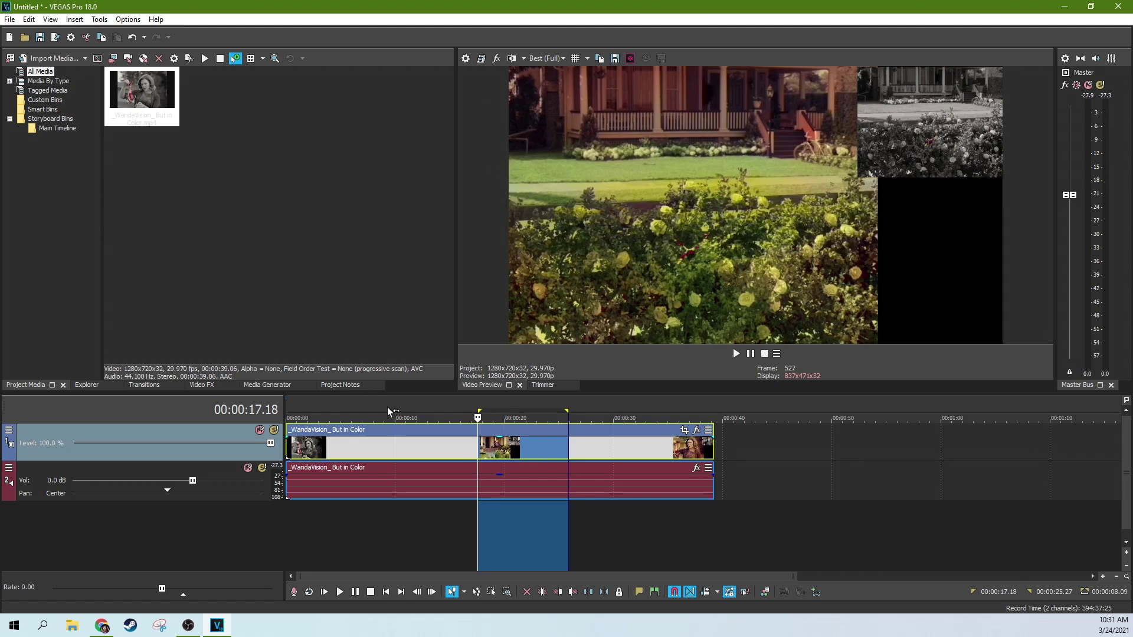
drag(316, 404, 633, 405)
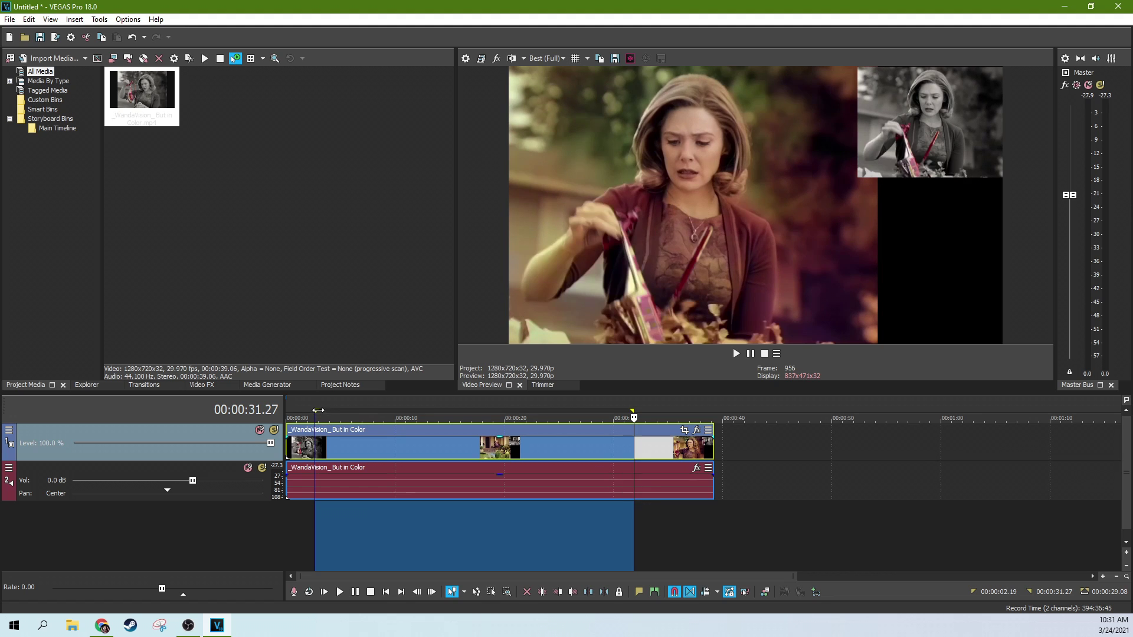
mouse_move(318, 410)
mouse_down()
mouse_move(287, 409)
mouse_move(405, 410)
mouse_move(262, 411)
mouse_up()
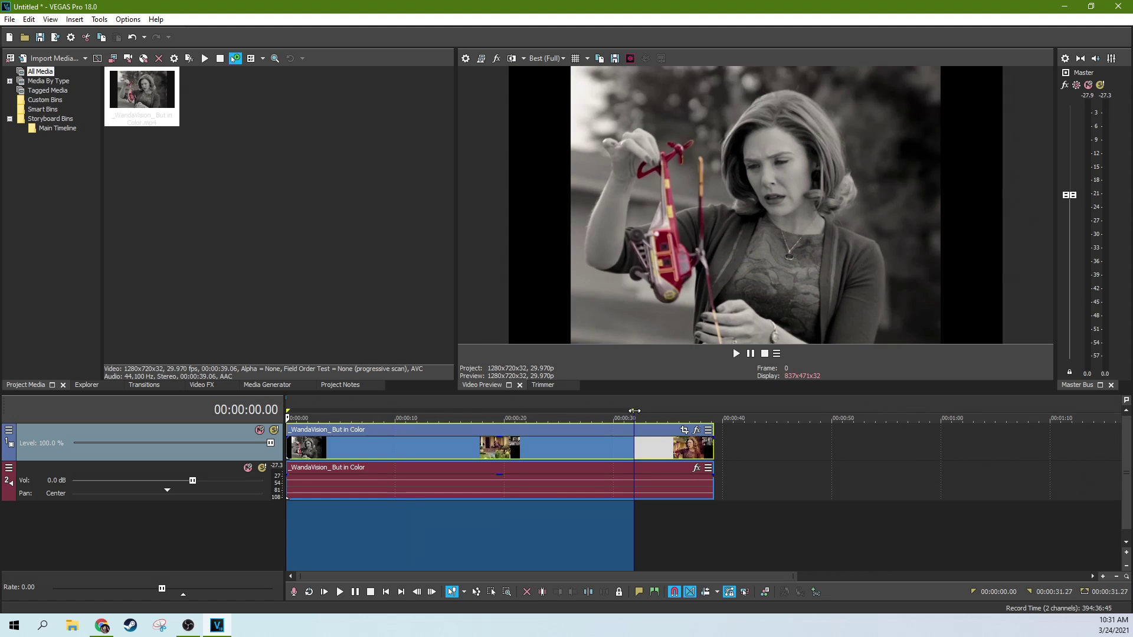
drag(635, 410, 595, 409)
click(562, 405)
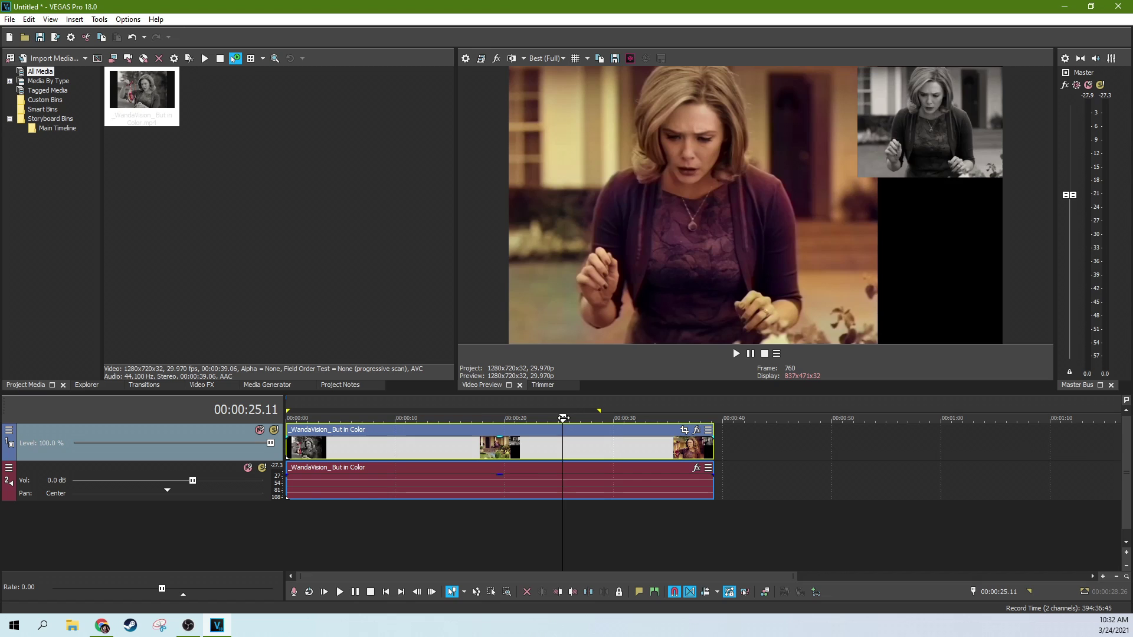
Play forward, reverse with J, resume with L, stop with K, then fast-shuttle and drag to about 33 seconds.
key(space)
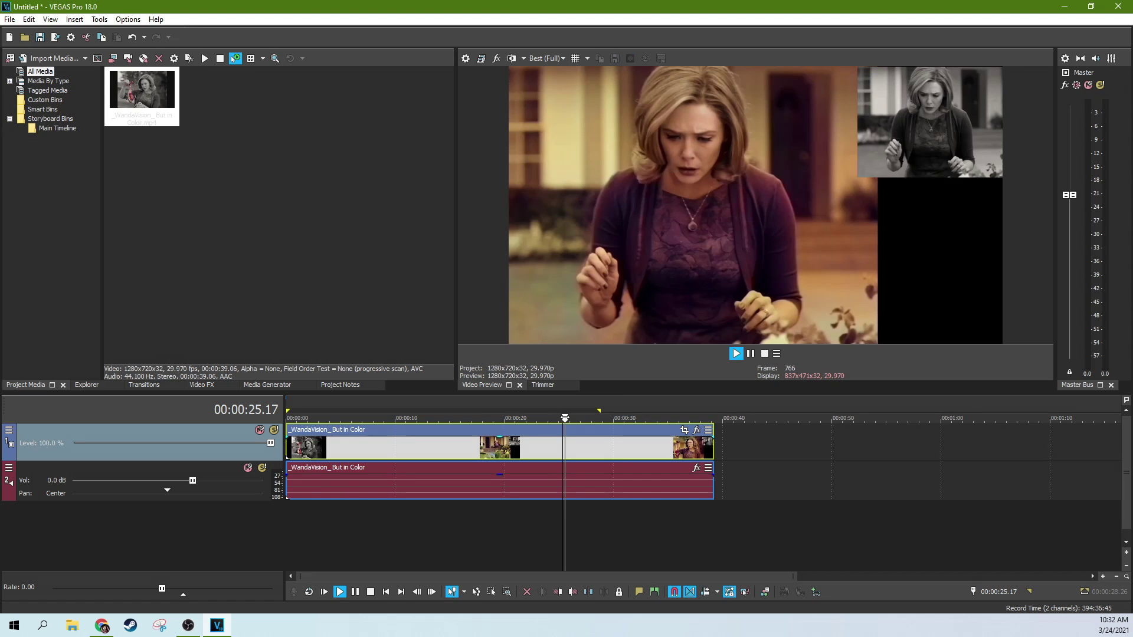
key(j)
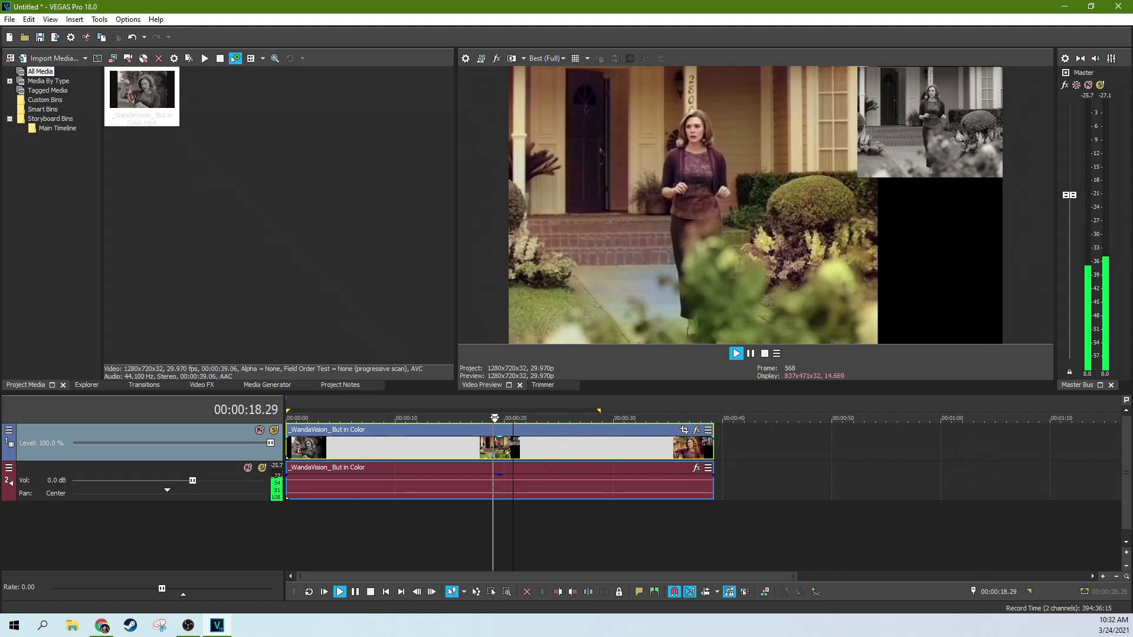
key(l)
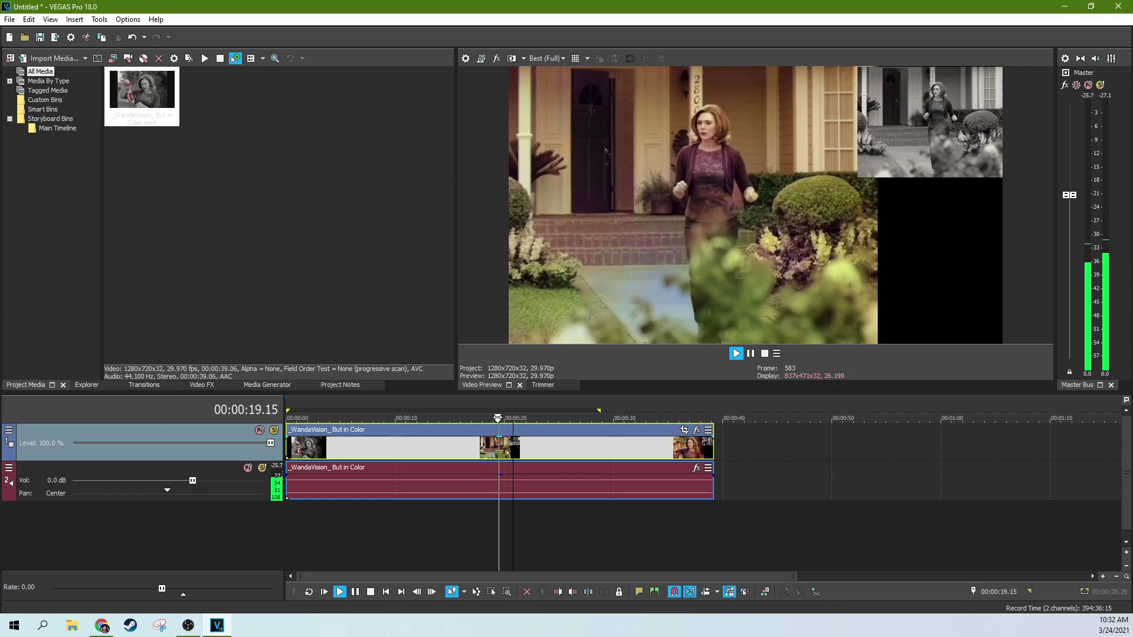
key(k)
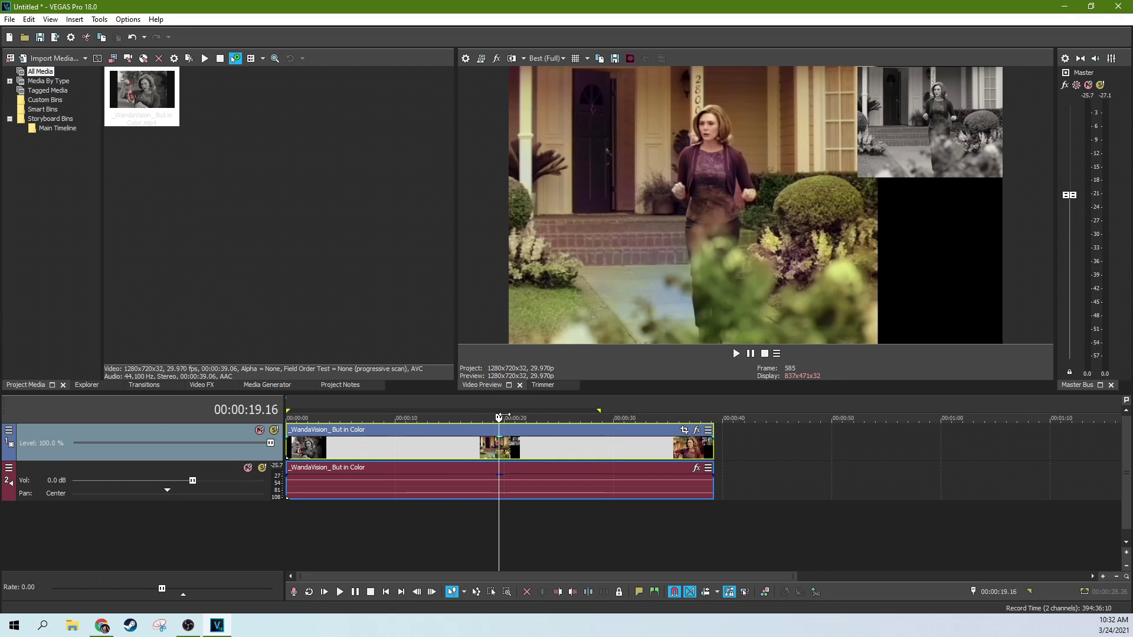
key(l)
key(l)
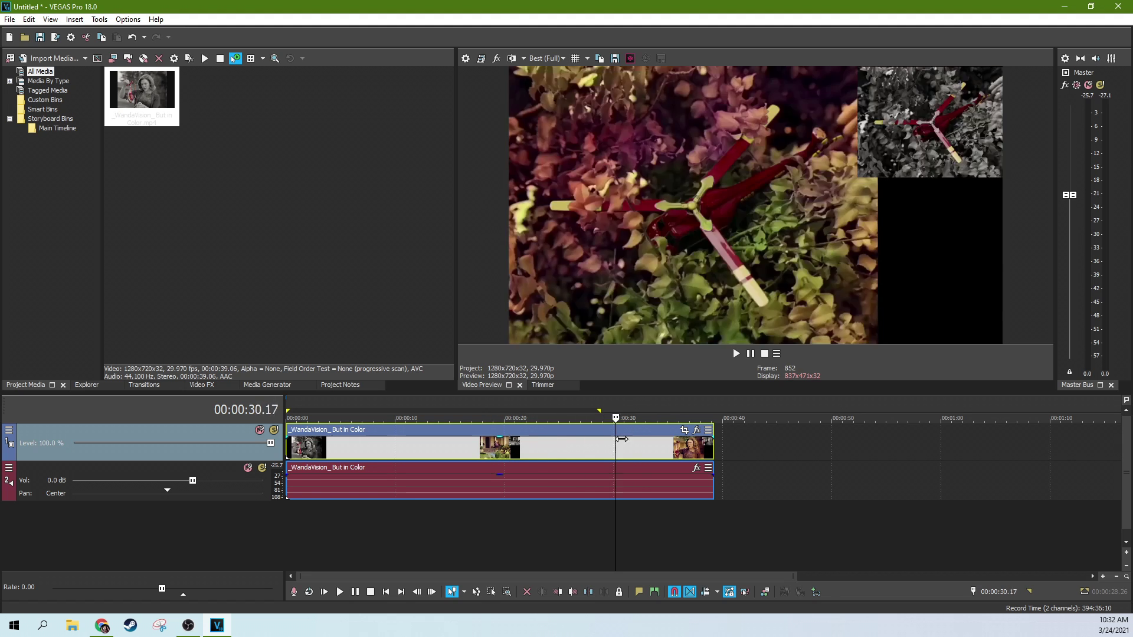
drag(466, 455, 575, 453)
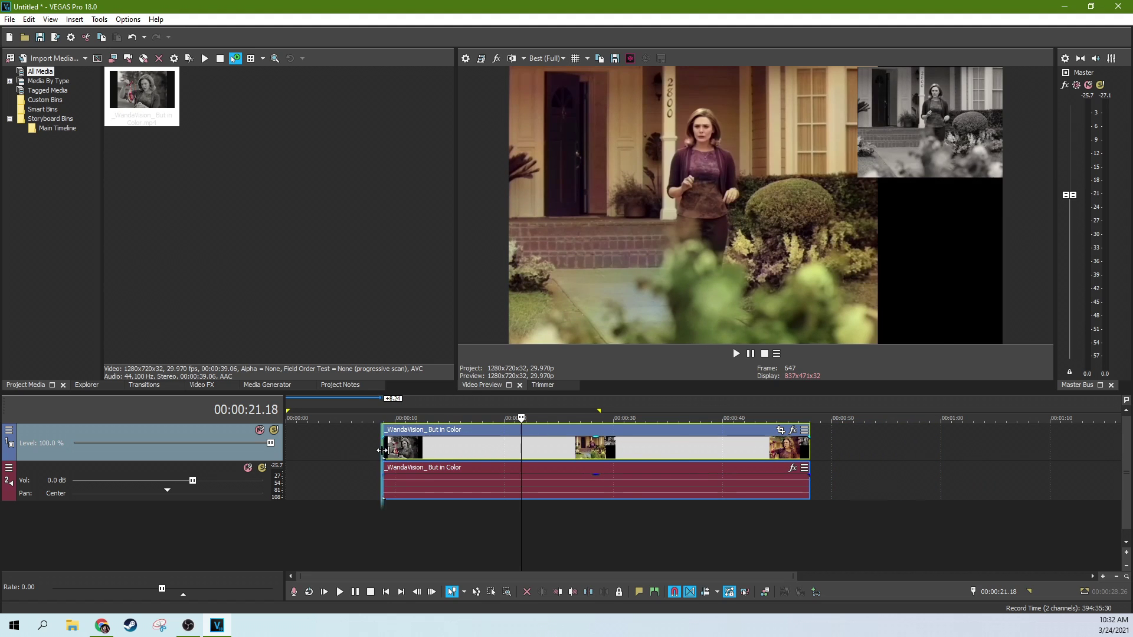
Undo the accidental start trim and drag the video and audio events back to 00:00:00.
drag(385, 440, 520, 435)
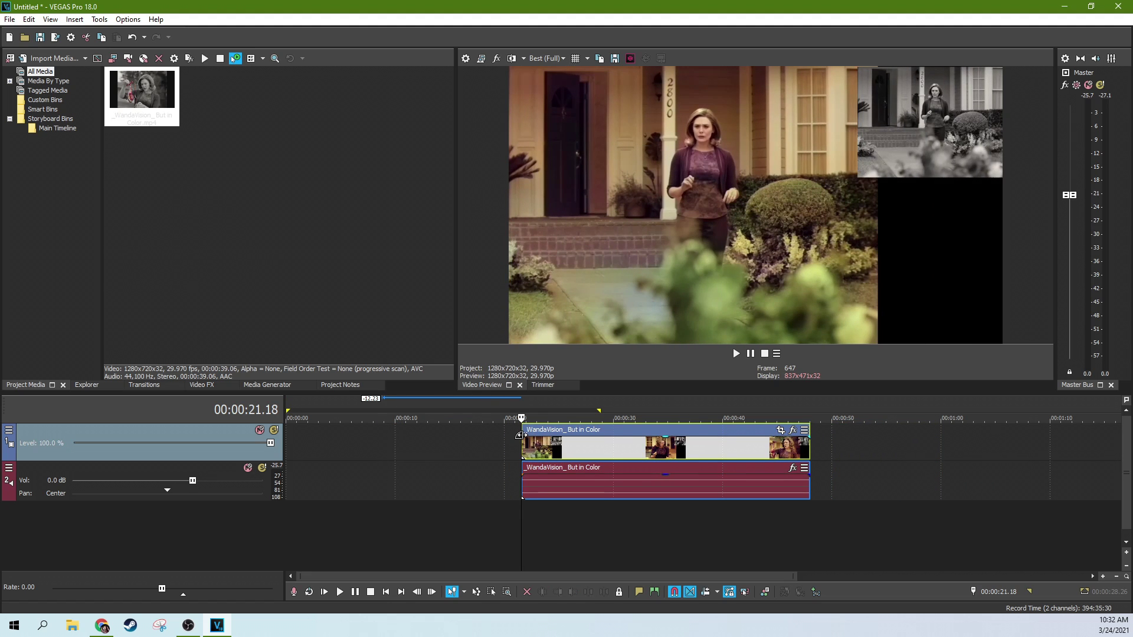
key(ctrl+z)
click(473, 448)
drag(566, 430, 352, 457)
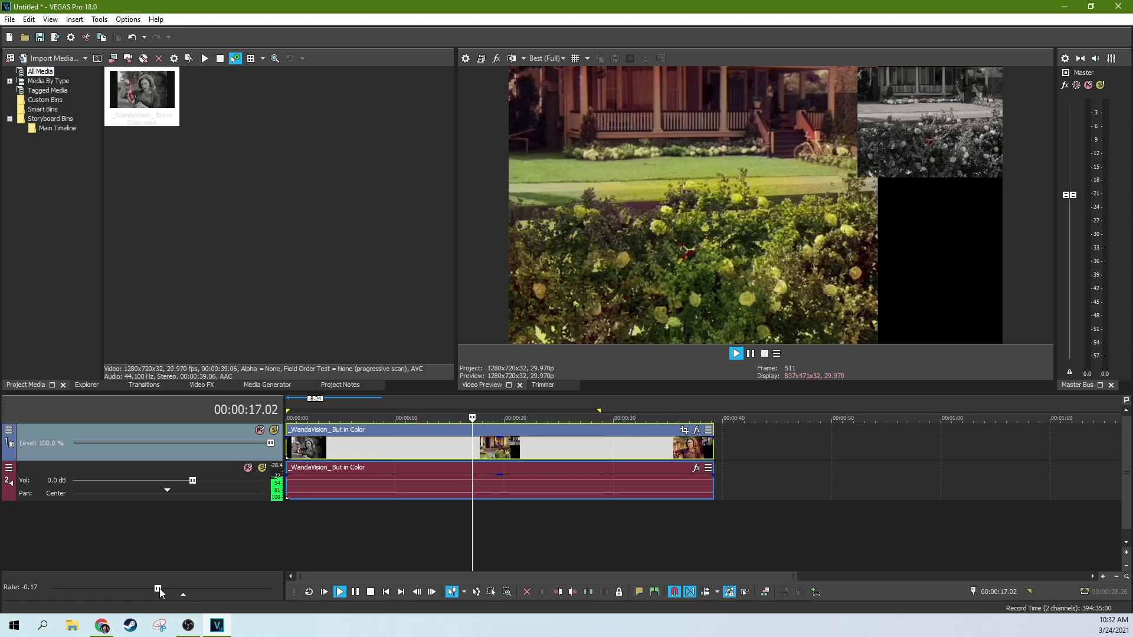
Drag the Rate slider to shuttle slowly and quickly in reverse and forward, ending at 00:00:30.09.
mouse_move(160, 593)
mouse_down()
mouse_move(181, 589)
mouse_move(164, 591)
mouse_up()
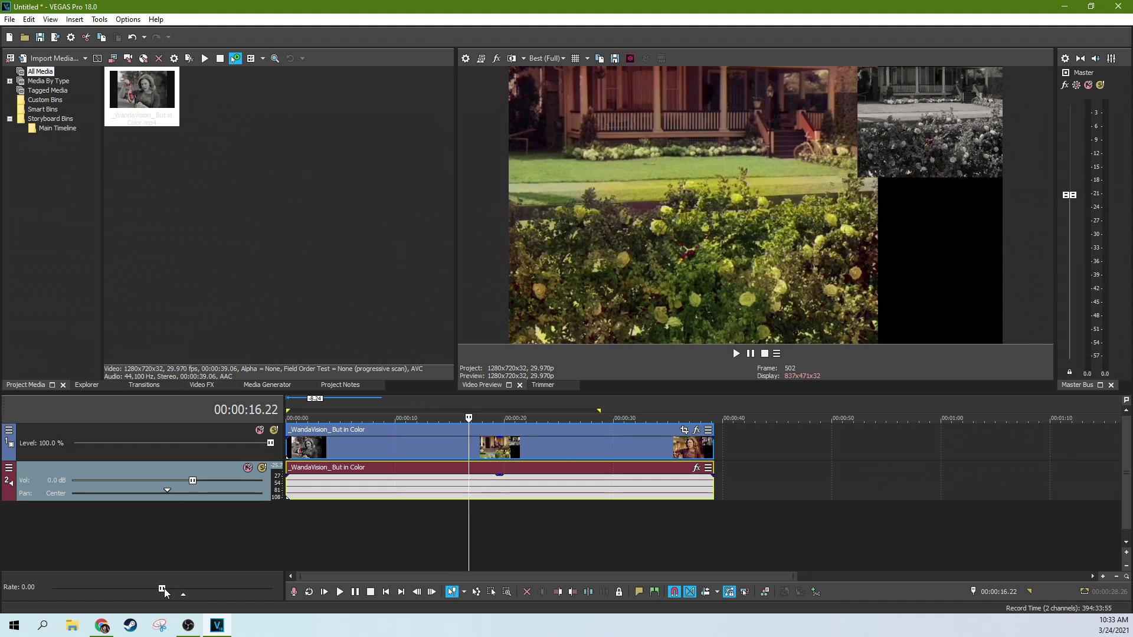
drag(164, 592, 80, 584)
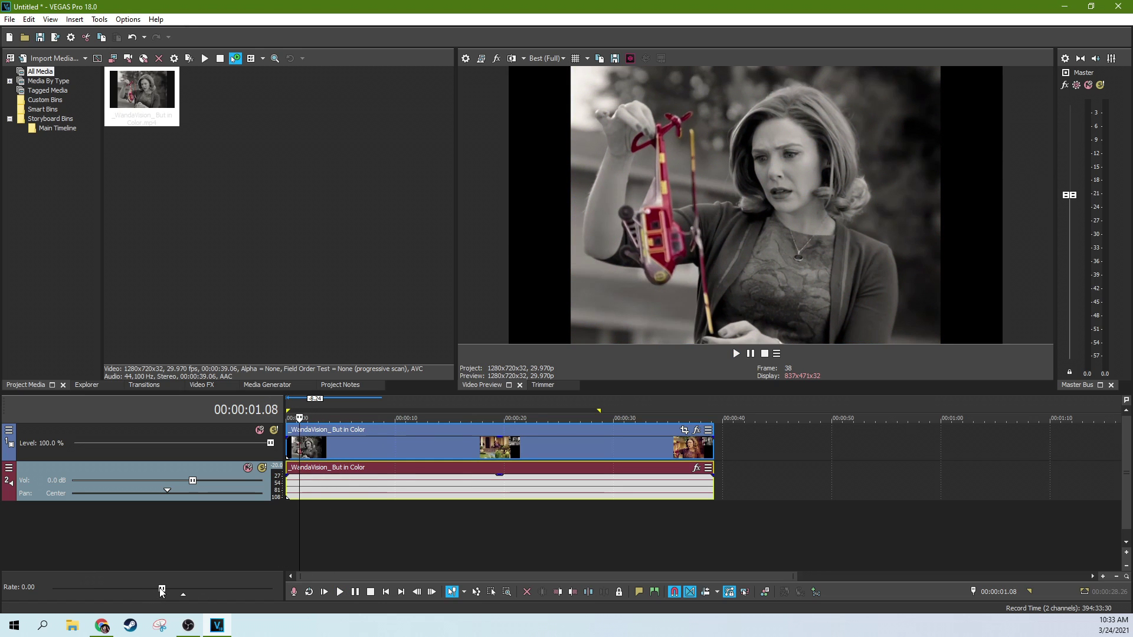
drag(161, 590, 221, 590)
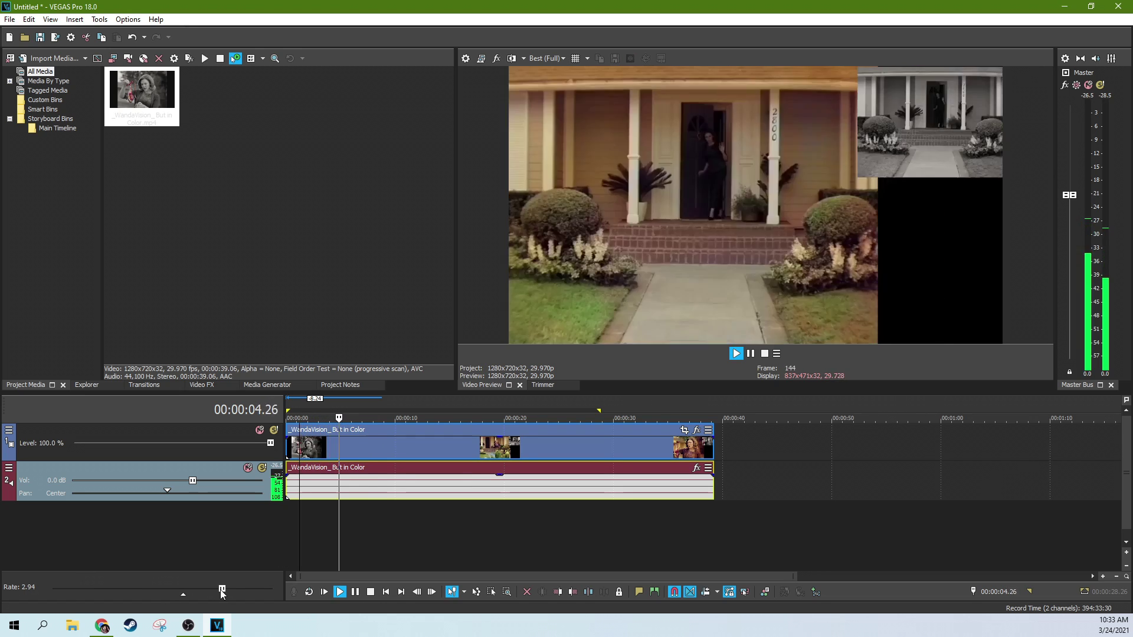
drag(221, 590, 79, 589)
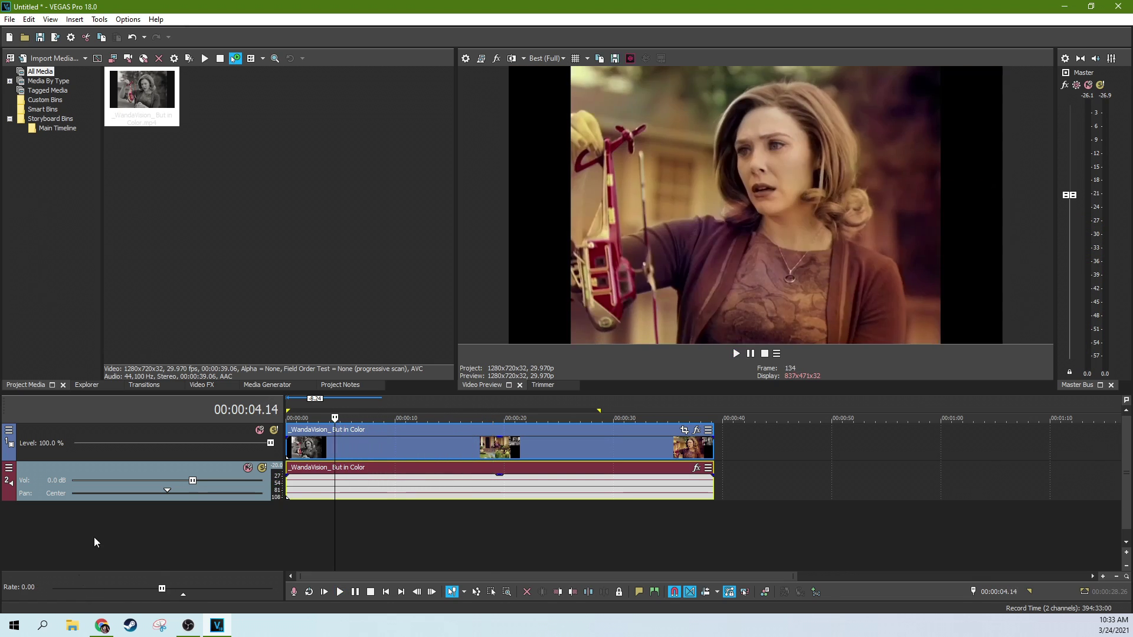
drag(162, 590, 259, 586)
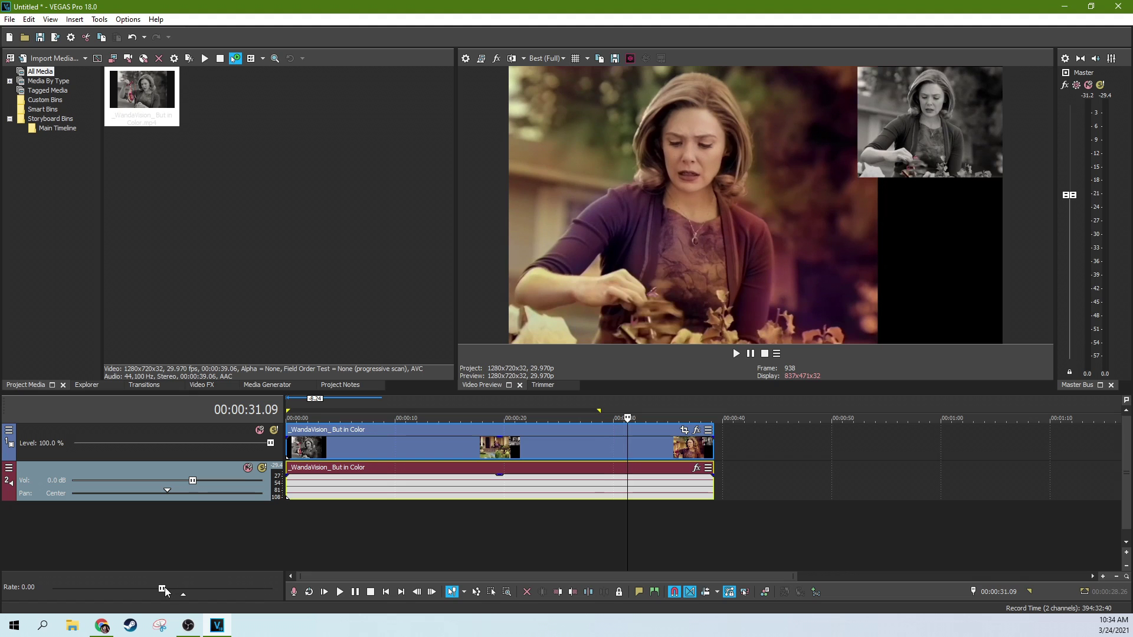
drag(165, 588, 265, 587)
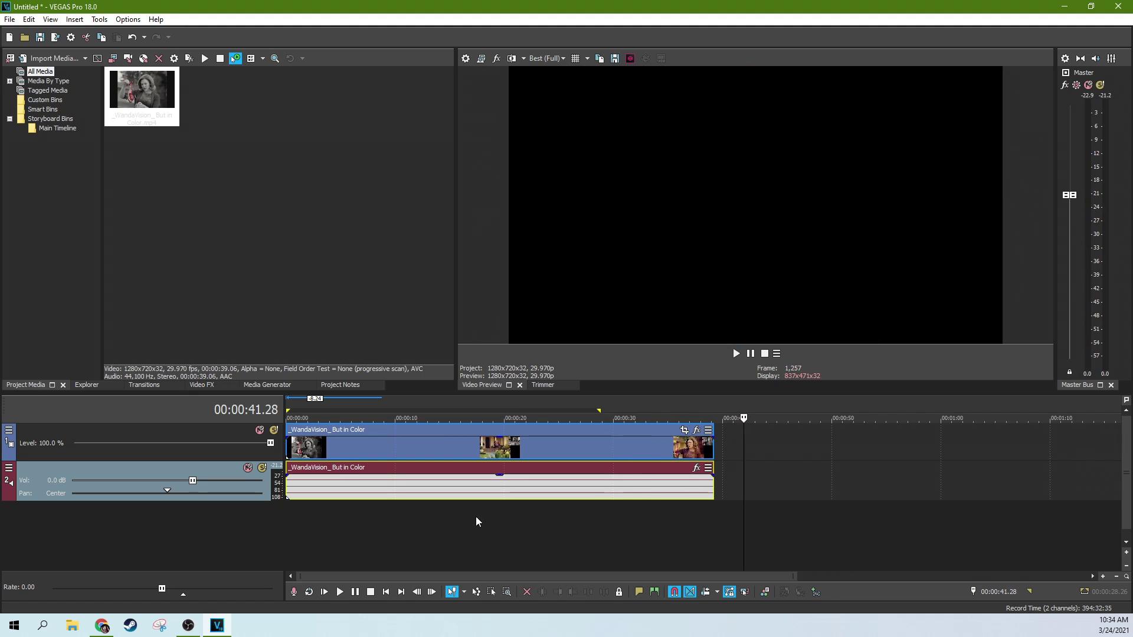
drag(162, 589, 174, 586)
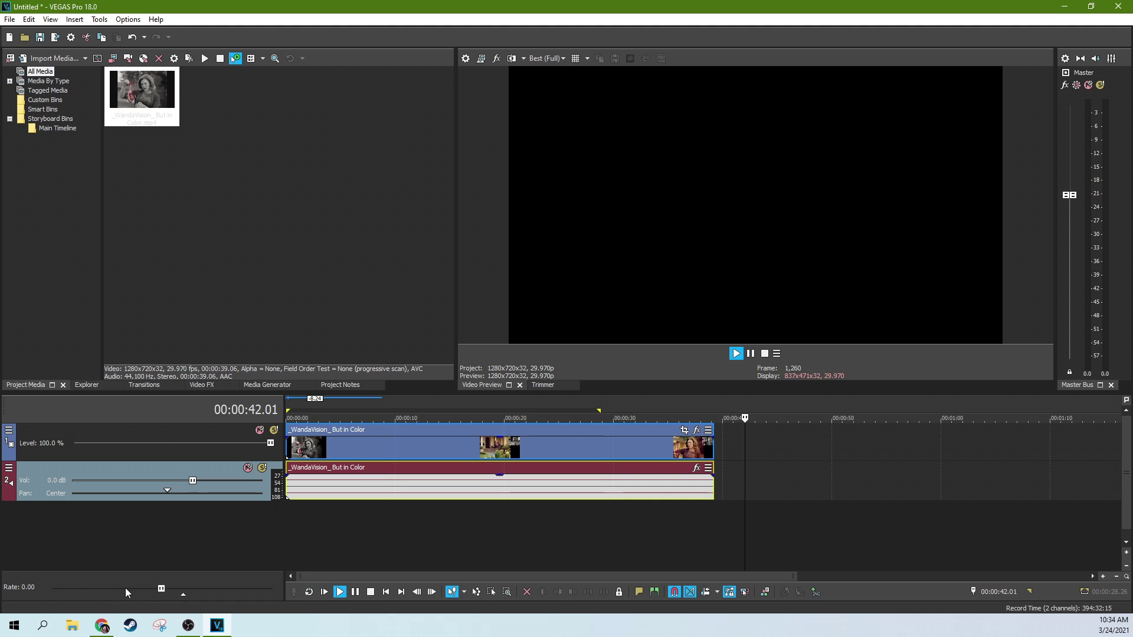
drag(162, 589, 441, 567)
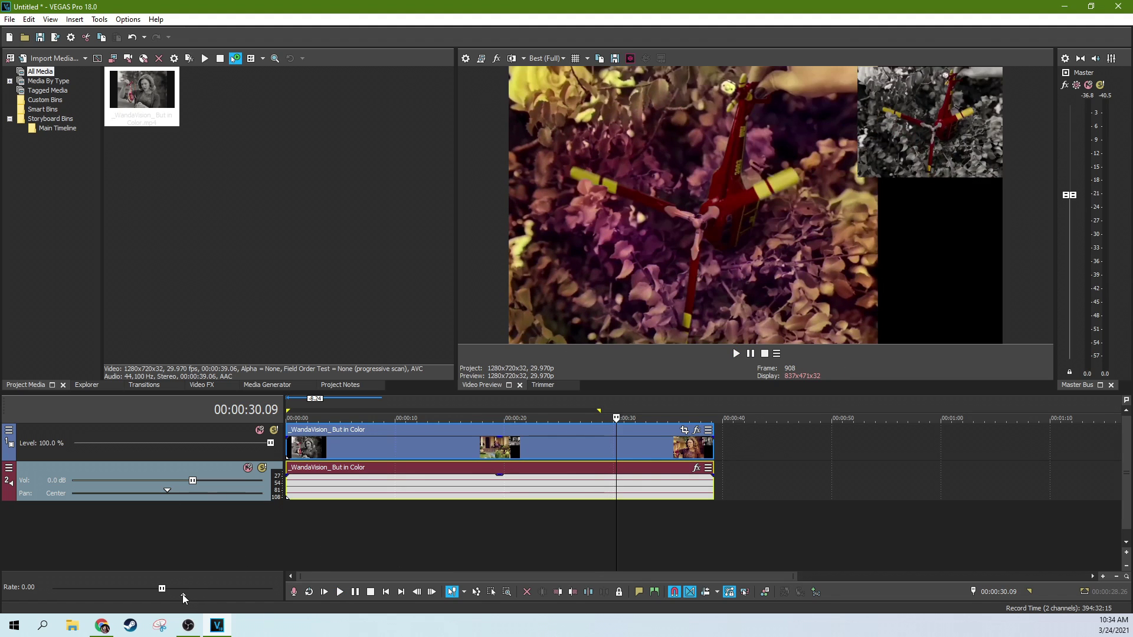
Select the clip's video and audio events and place the playhead around 3 seconds.
mouse_move(184, 596)
click(342, 501)
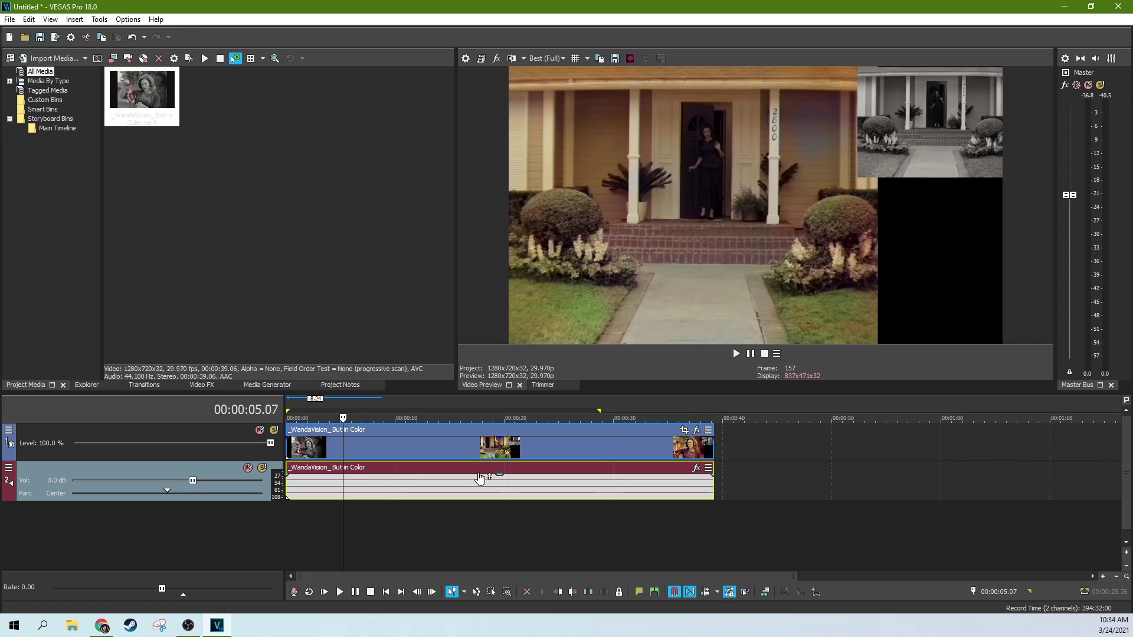
click(303, 453)
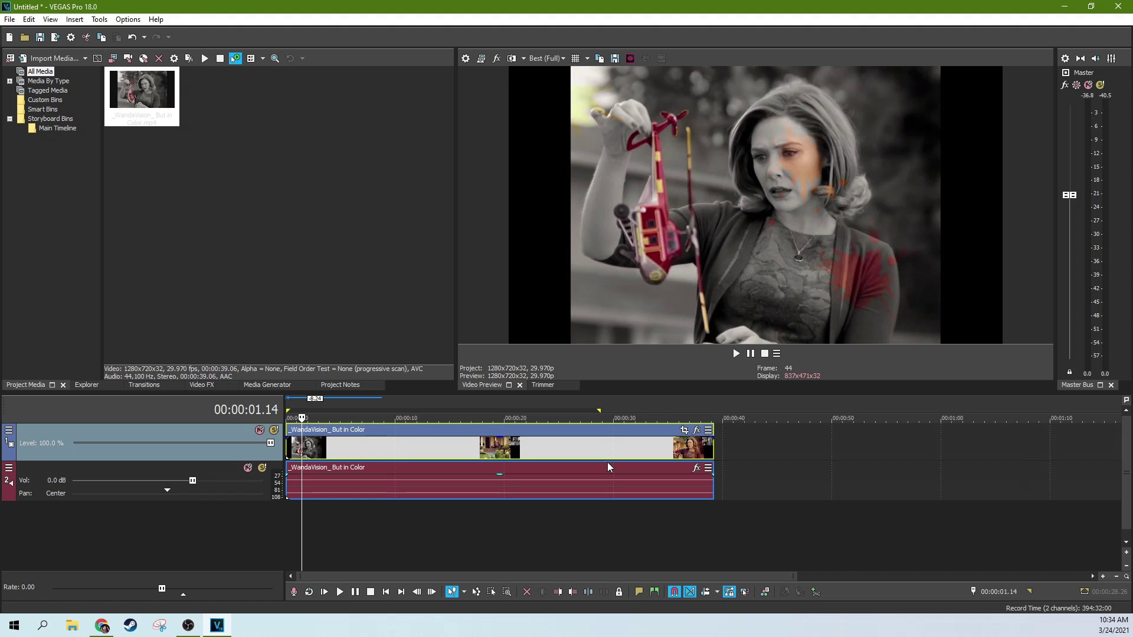
click(357, 484)
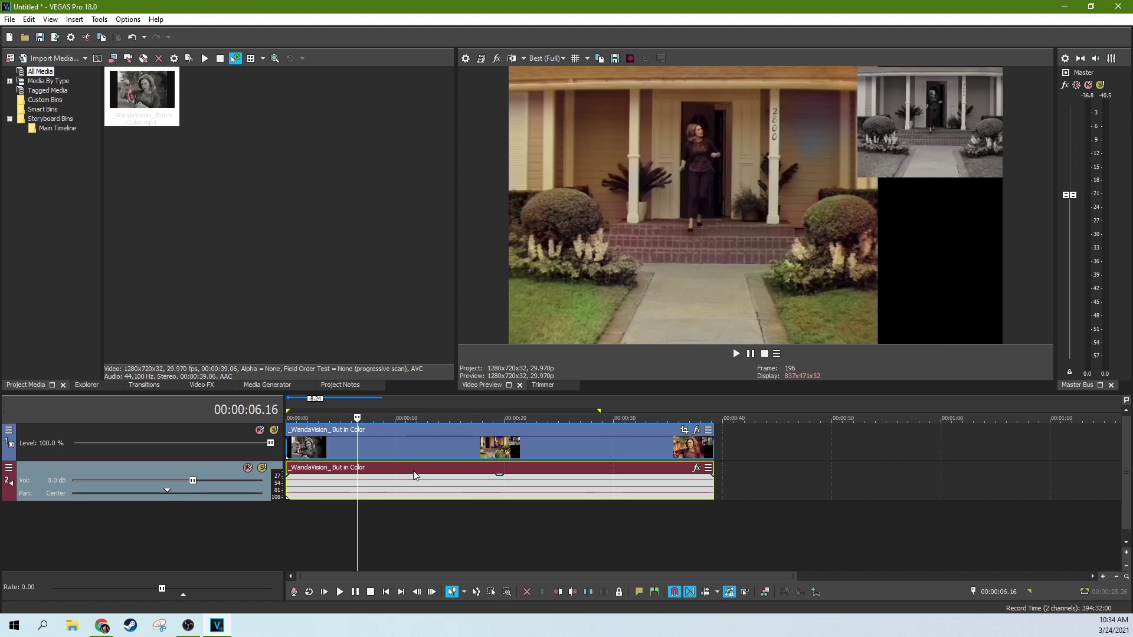
click(413, 469)
click(470, 448)
click(369, 443)
click(323, 442)
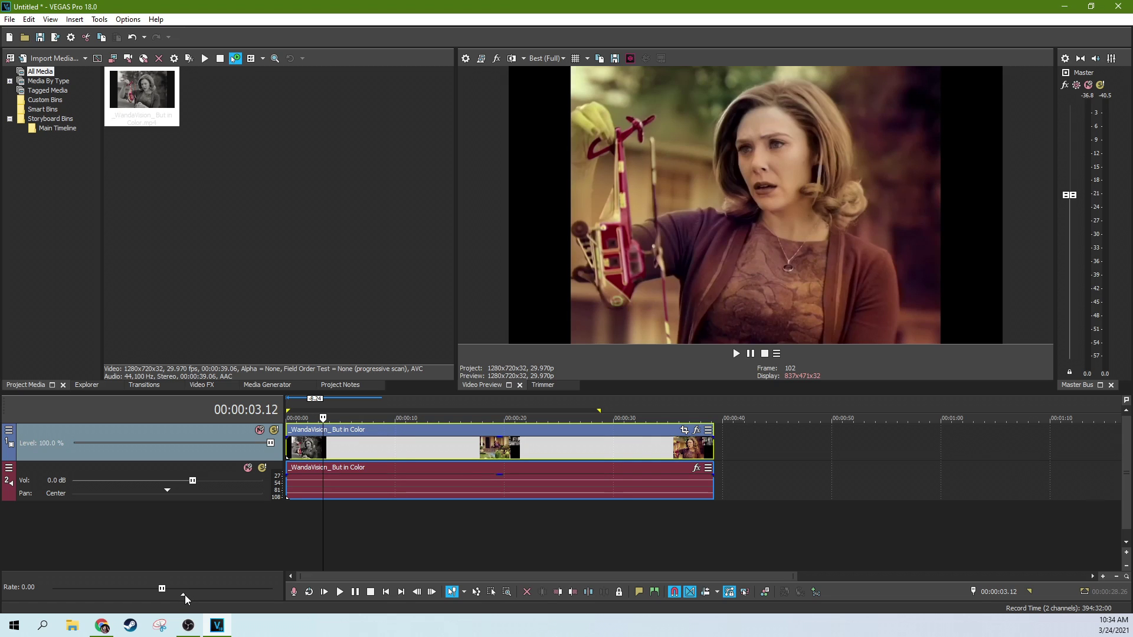
Try normal shuttle rates of 2.92 and 0.82 with playback, then reset it to 1.00.
drag(199, 594, 224, 593)
click(324, 481)
key(space)
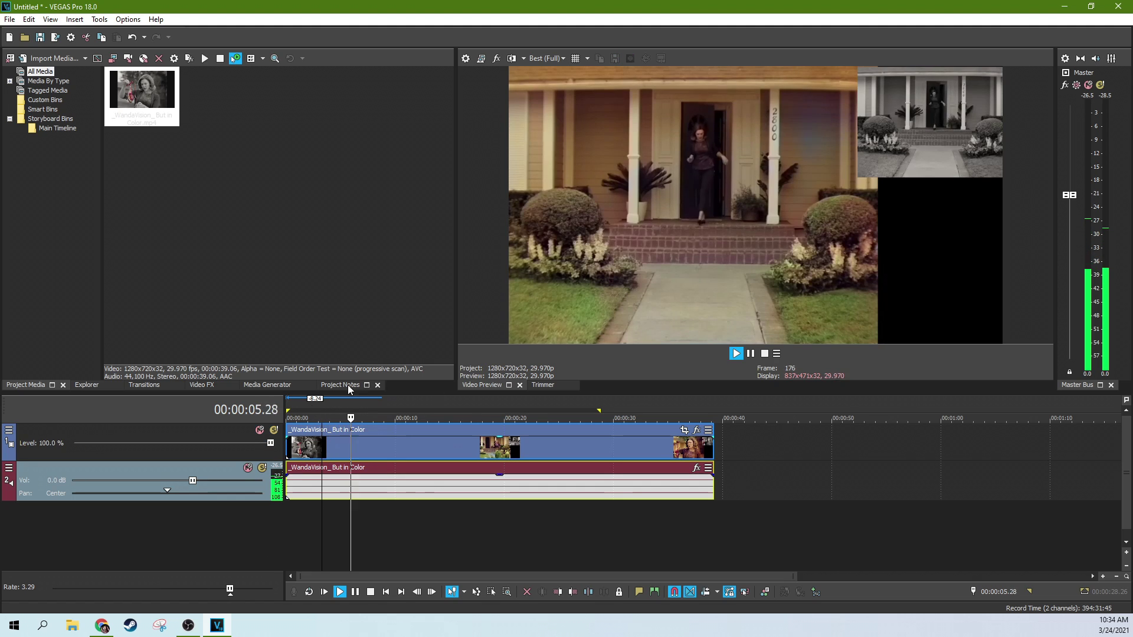
click(756, 354)
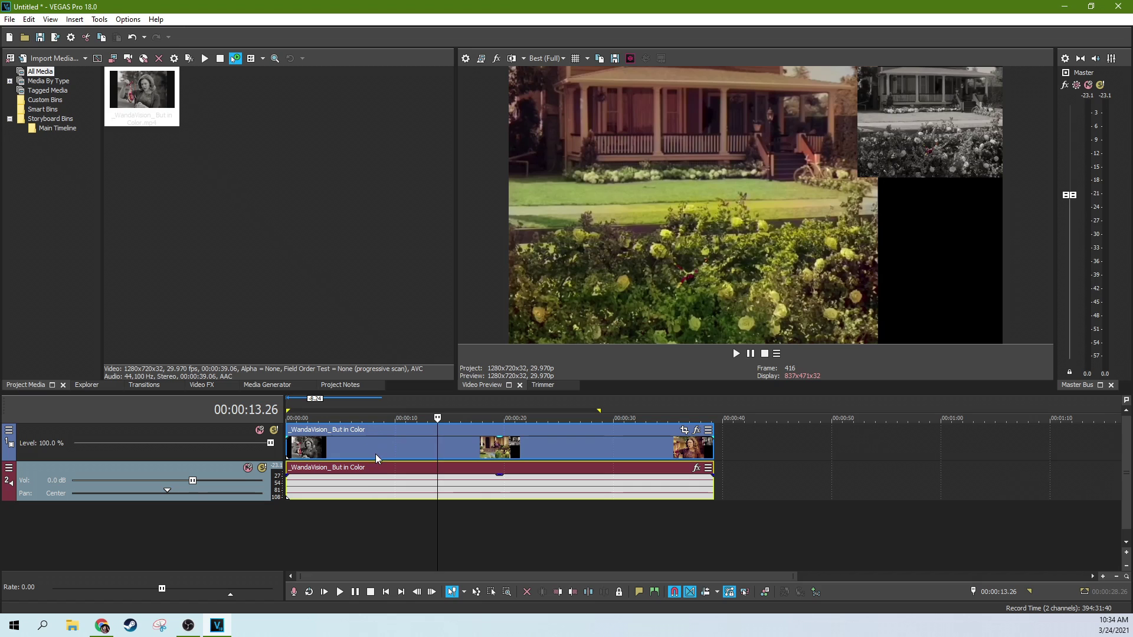
mouse_move(228, 595)
mouse_down()
mouse_move(134, 603)
mouse_move(142, 599)
mouse_up()
click(183, 595)
Play briefly from about 6 seconds, shuttle backward, and resize the track headers, parking at 12 seconds.
click(352, 462)
key(space)
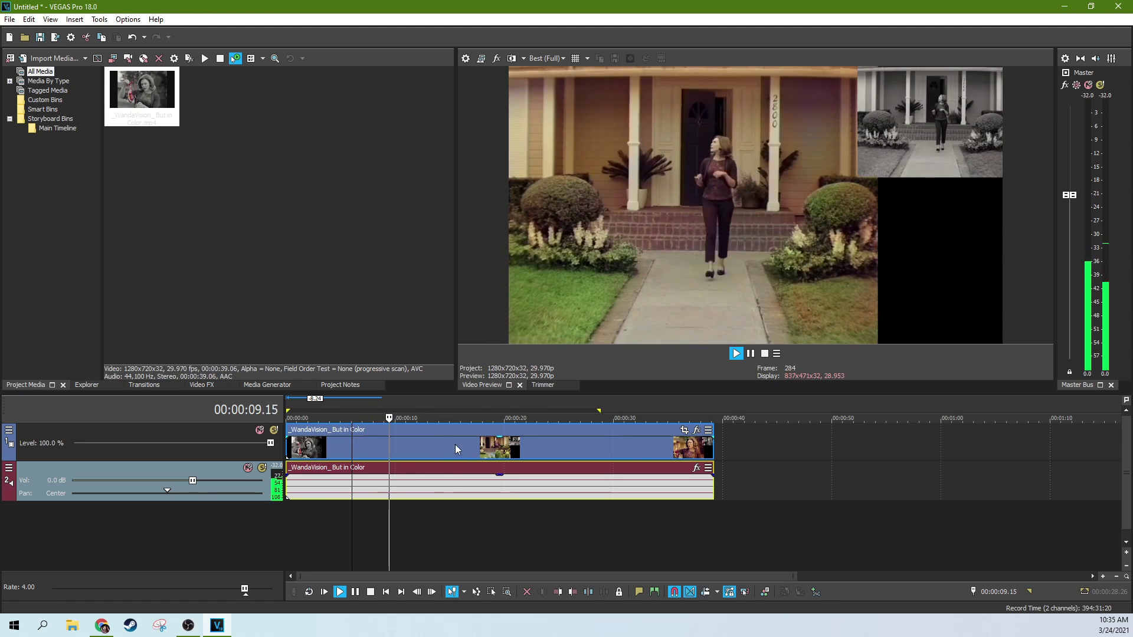
key(space)
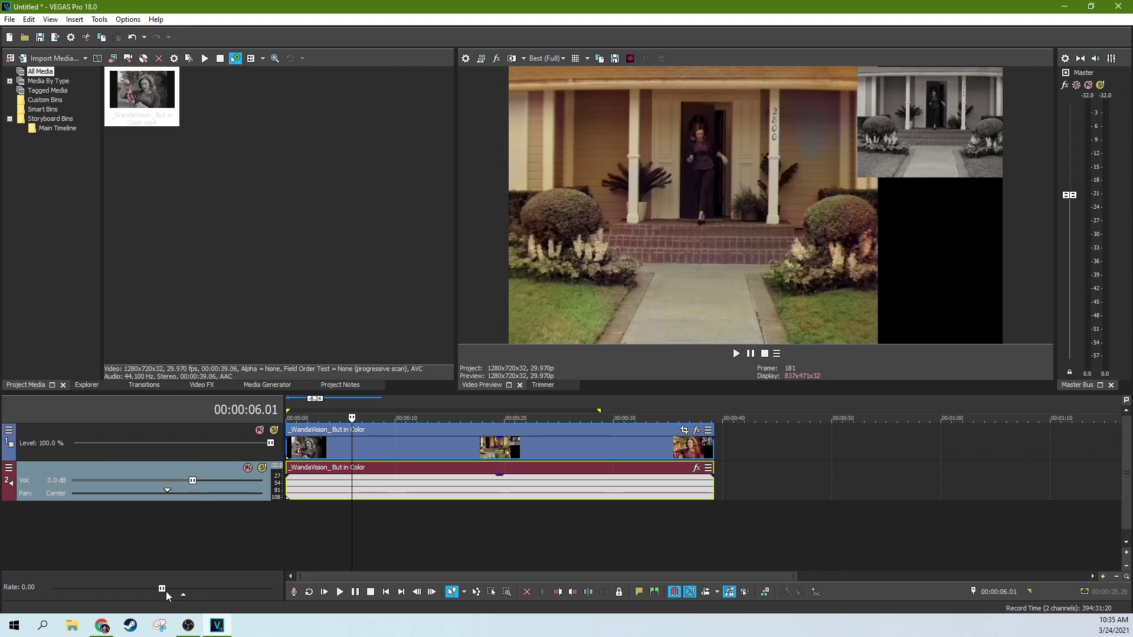
drag(163, 589, 112, 586)
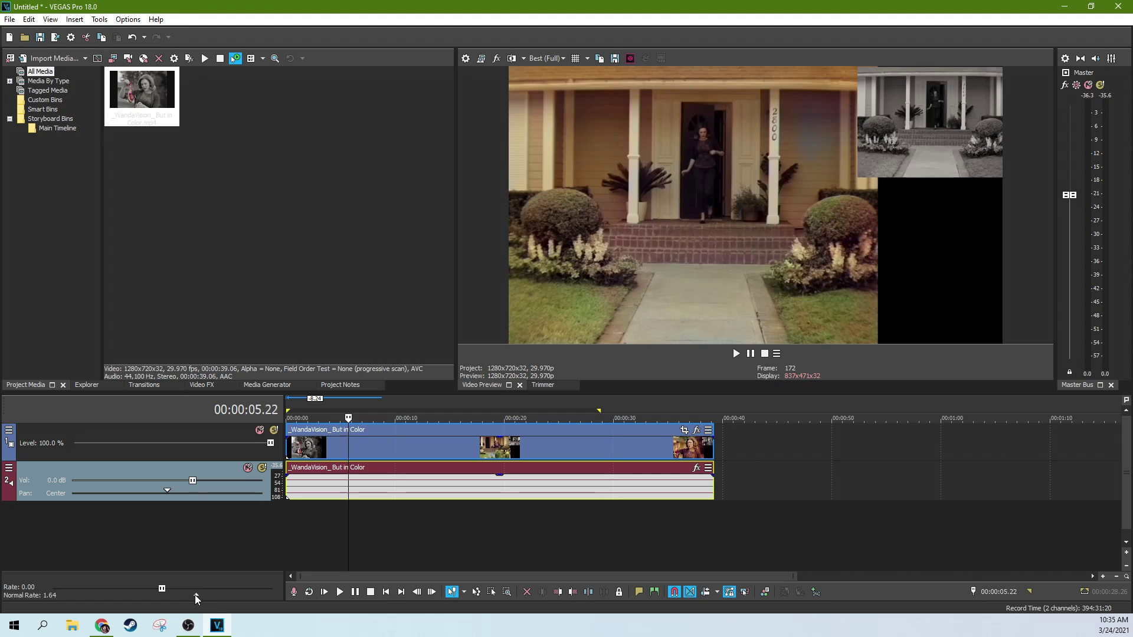
drag(282, 592, 220, 591)
click(358, 450)
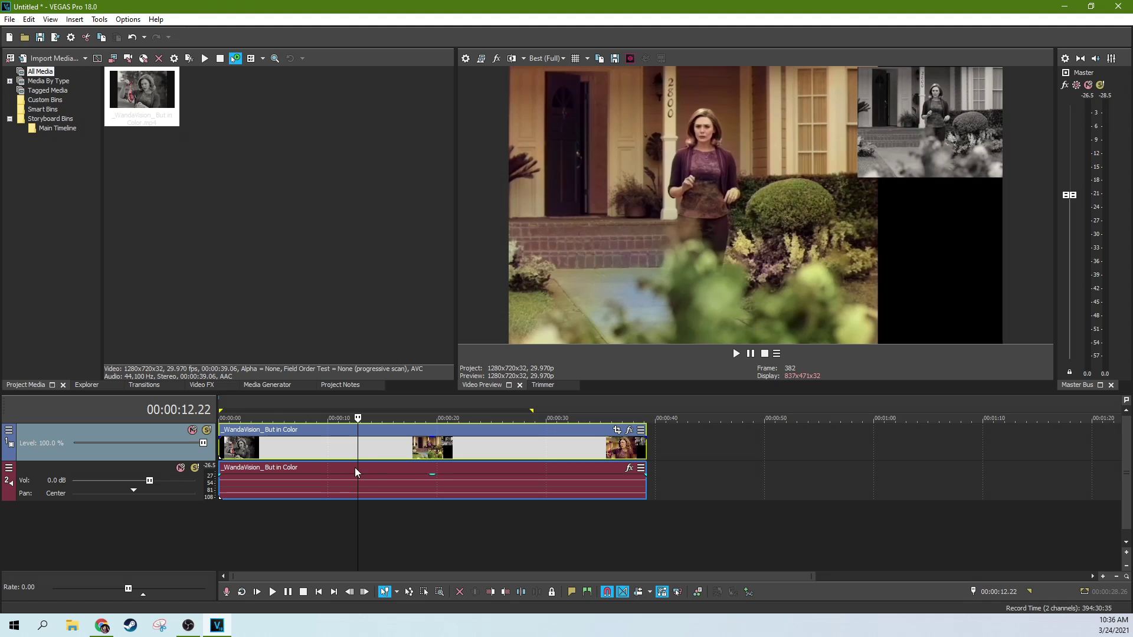
From about 5 seconds, alternate J, K and L to reverse, pause and play forward, stopping at 5.22.
drag(307, 459, 439, 451)
click(331, 456)
click(275, 460)
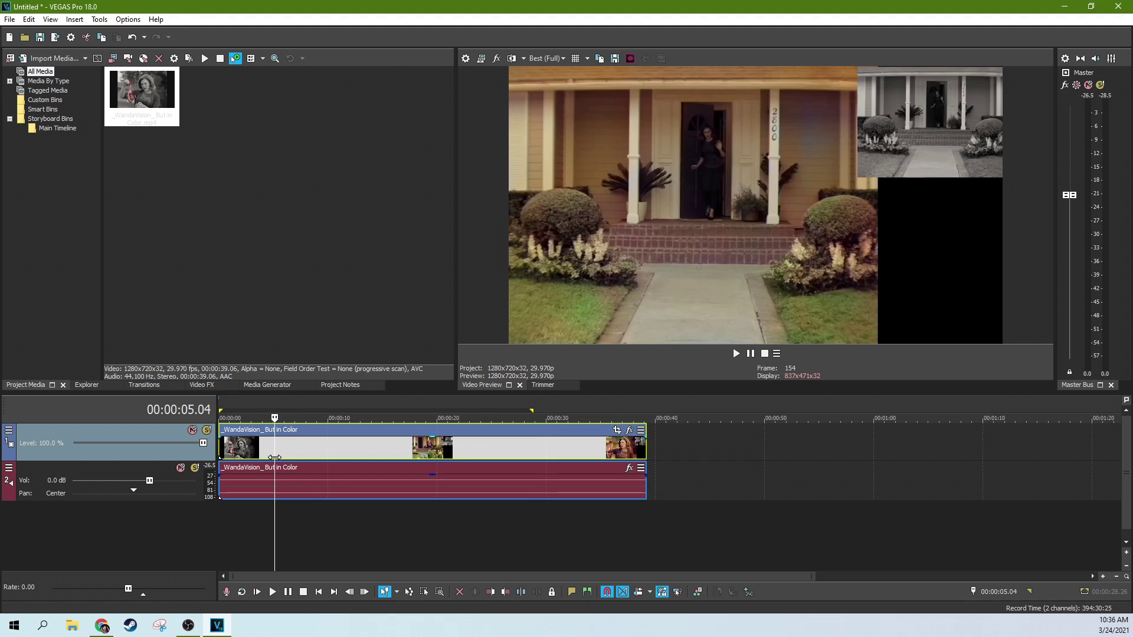
key(j)
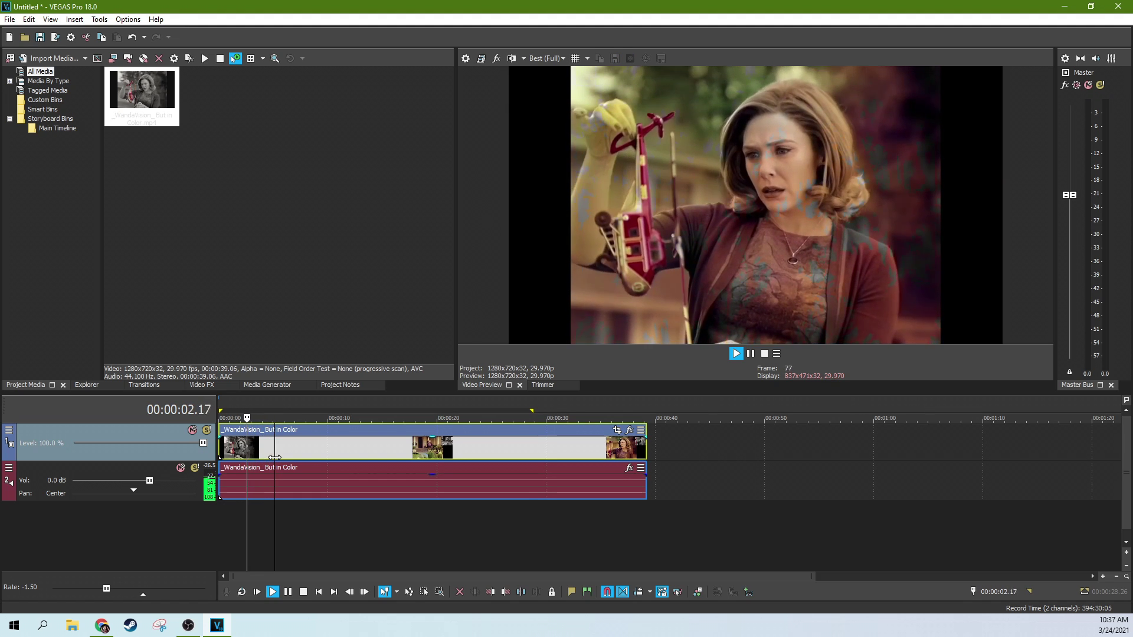
key(k)
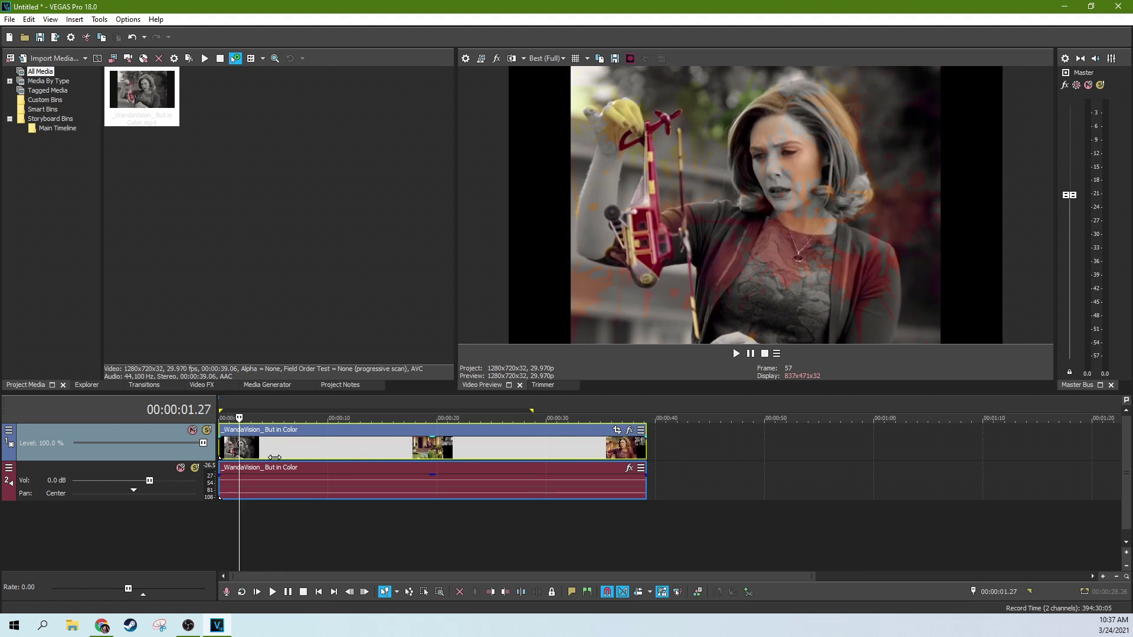
key(l)
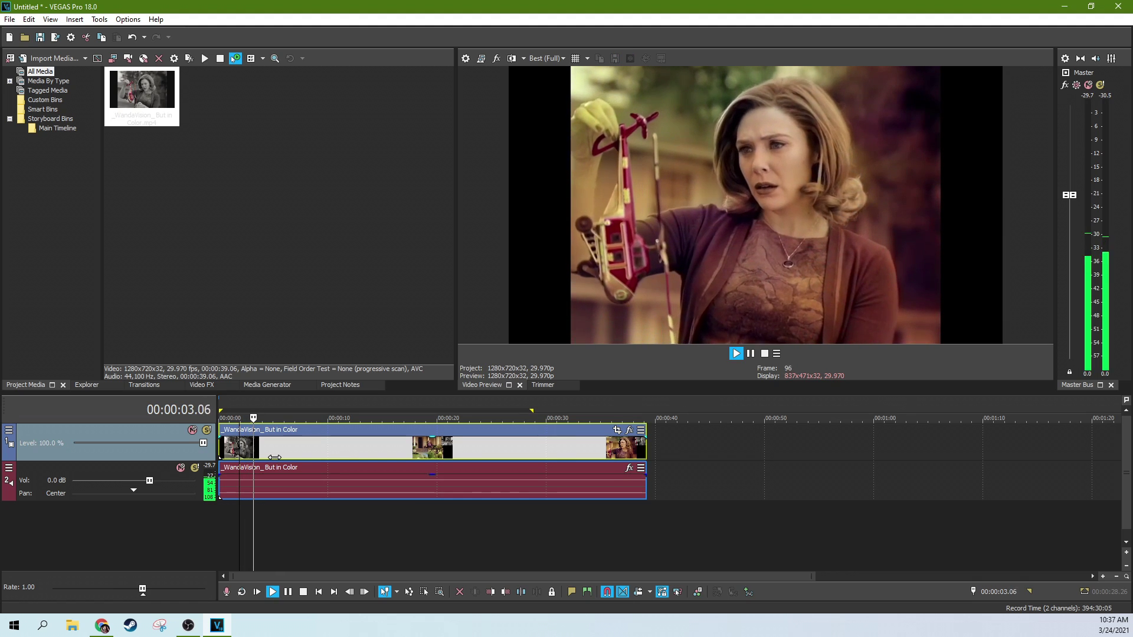
key(k)
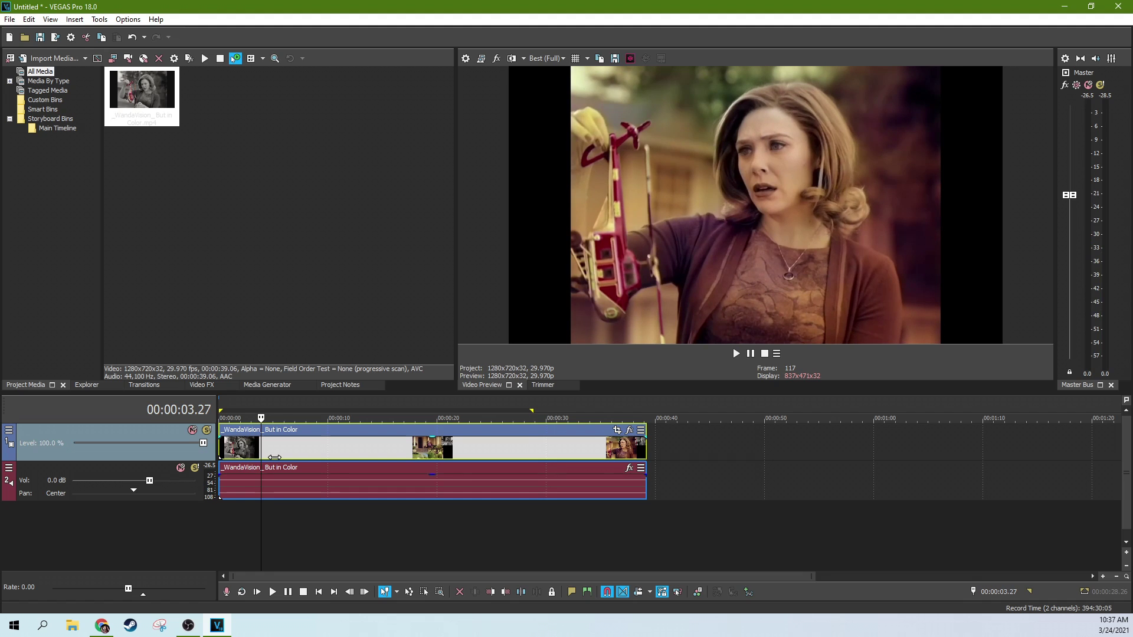
key(l)
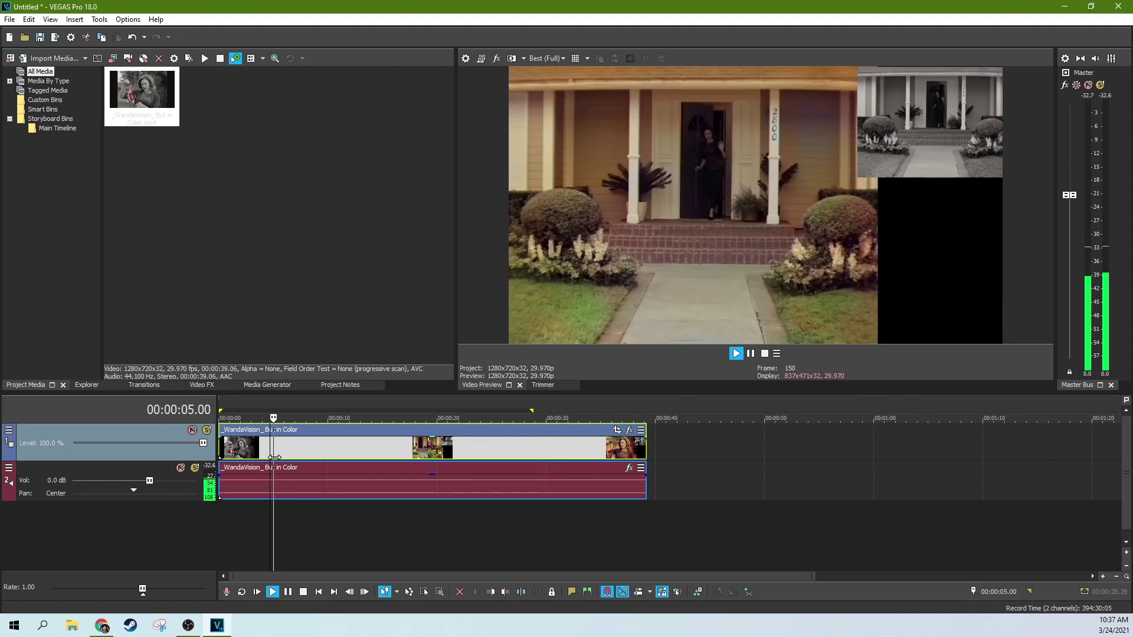
key(k)
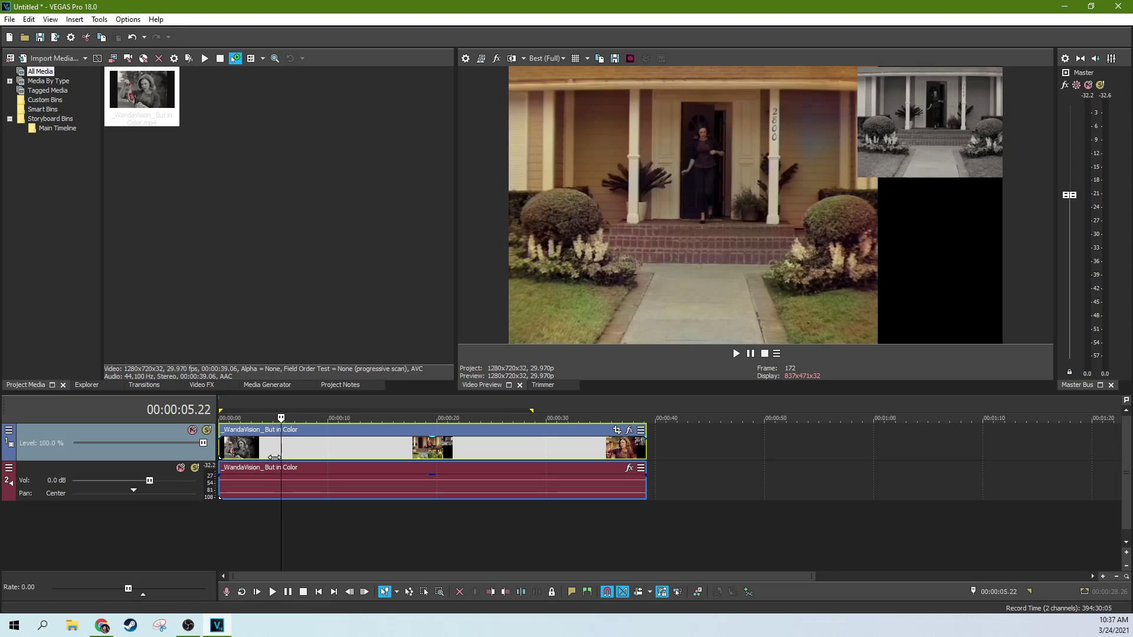
Shuttle forward at 1x, 1.5x and 2x, then reverse faster from 19 seconds and stop.
key(l)
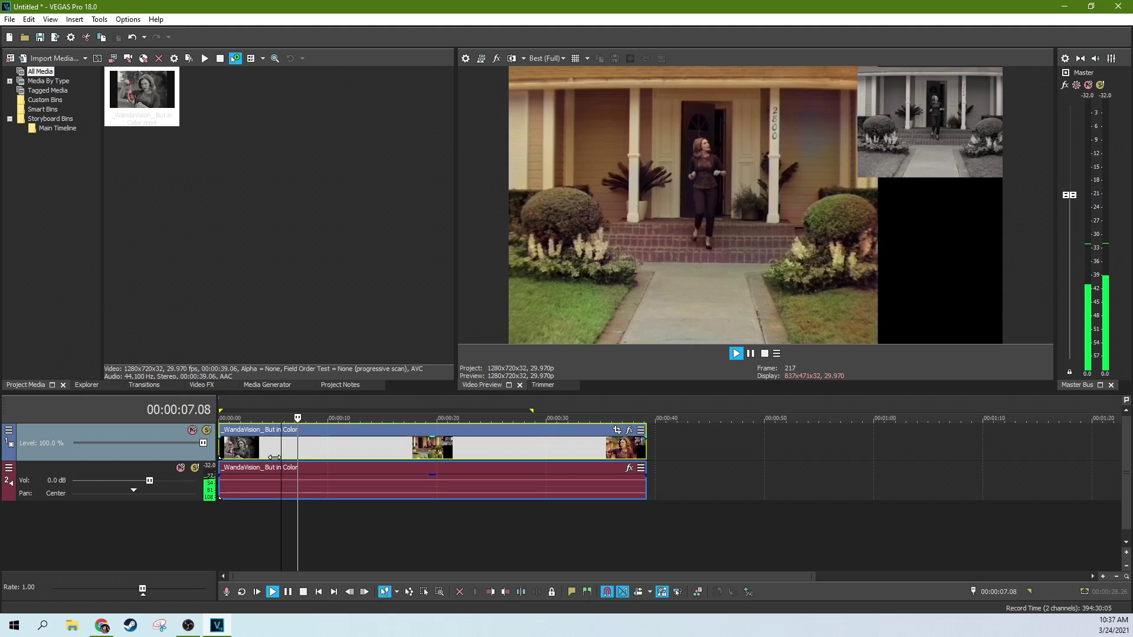
key(l)
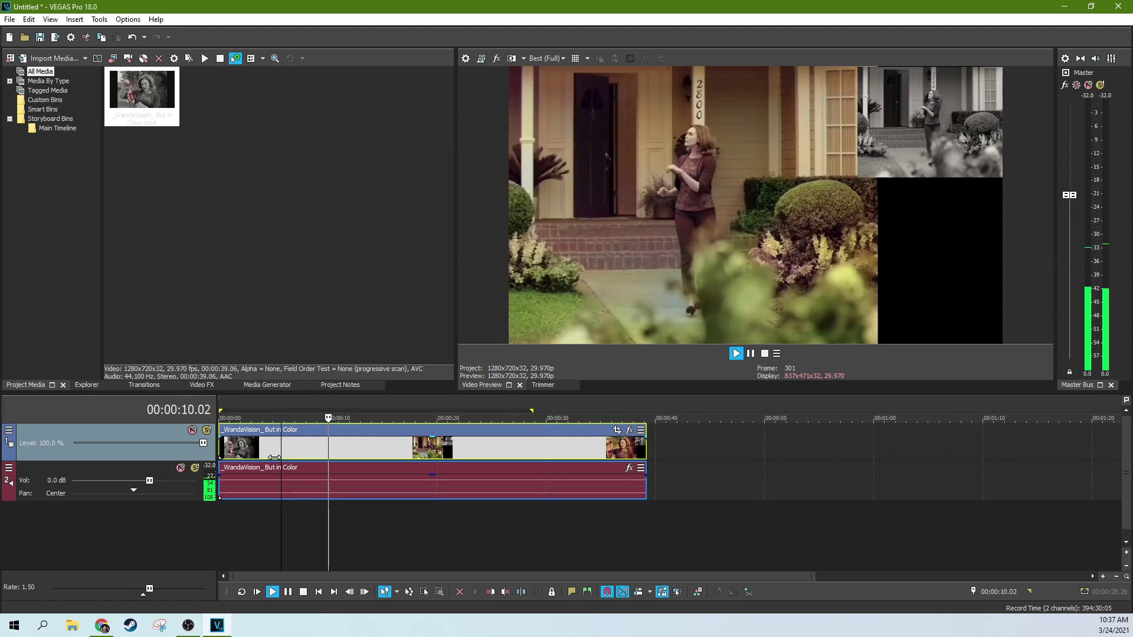
key(l)
key(l)
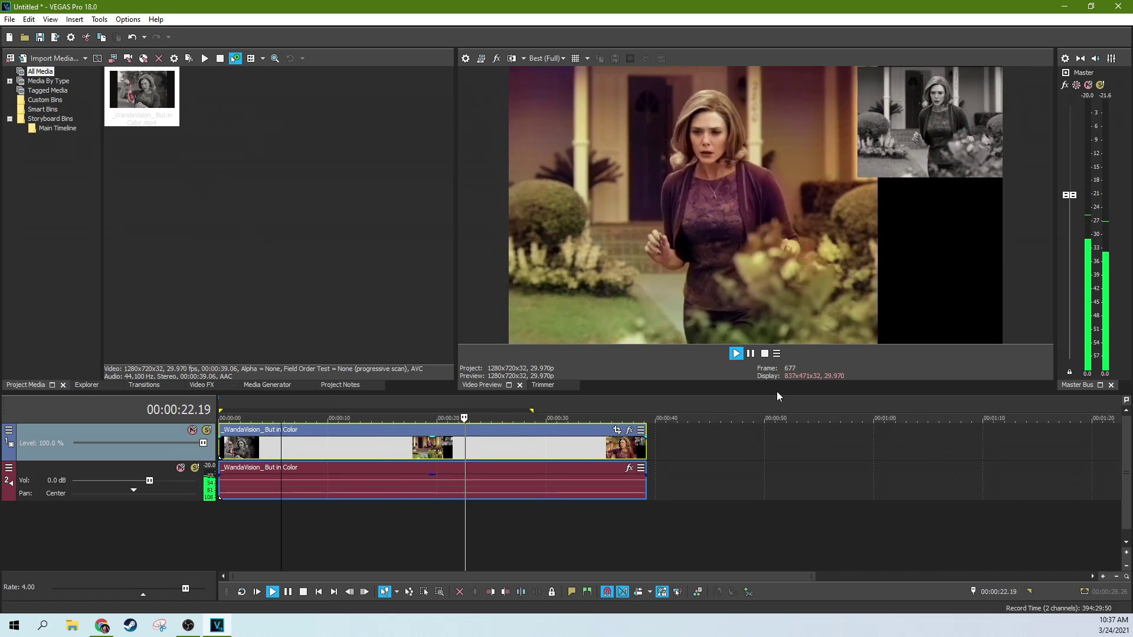
click(749, 355)
click(427, 451)
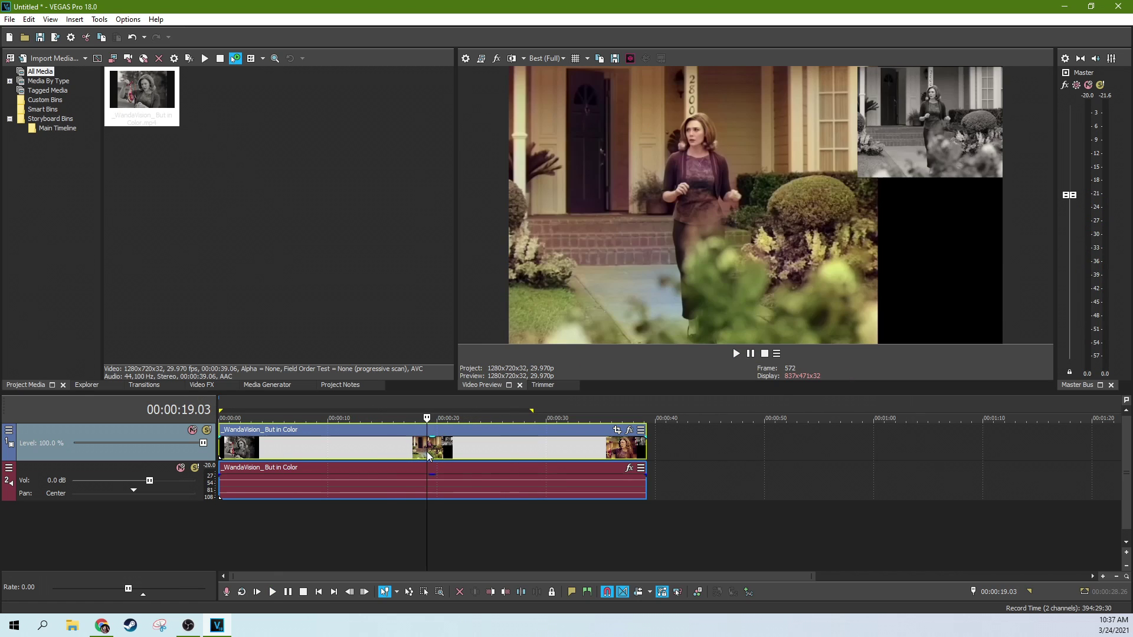
key(j)
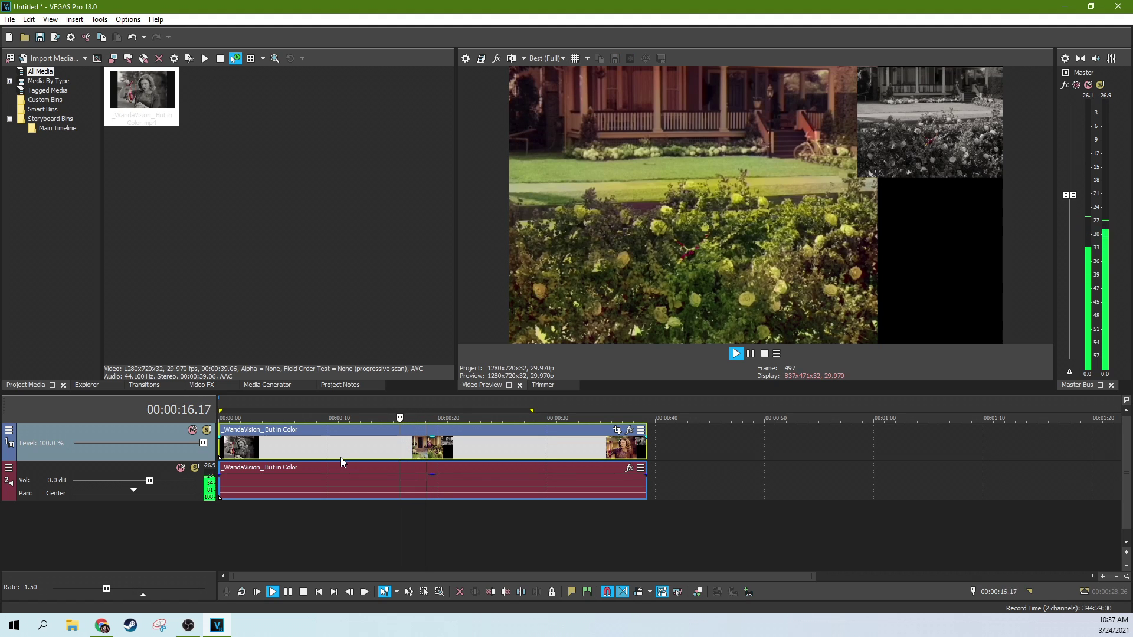
key(j)
key(j)
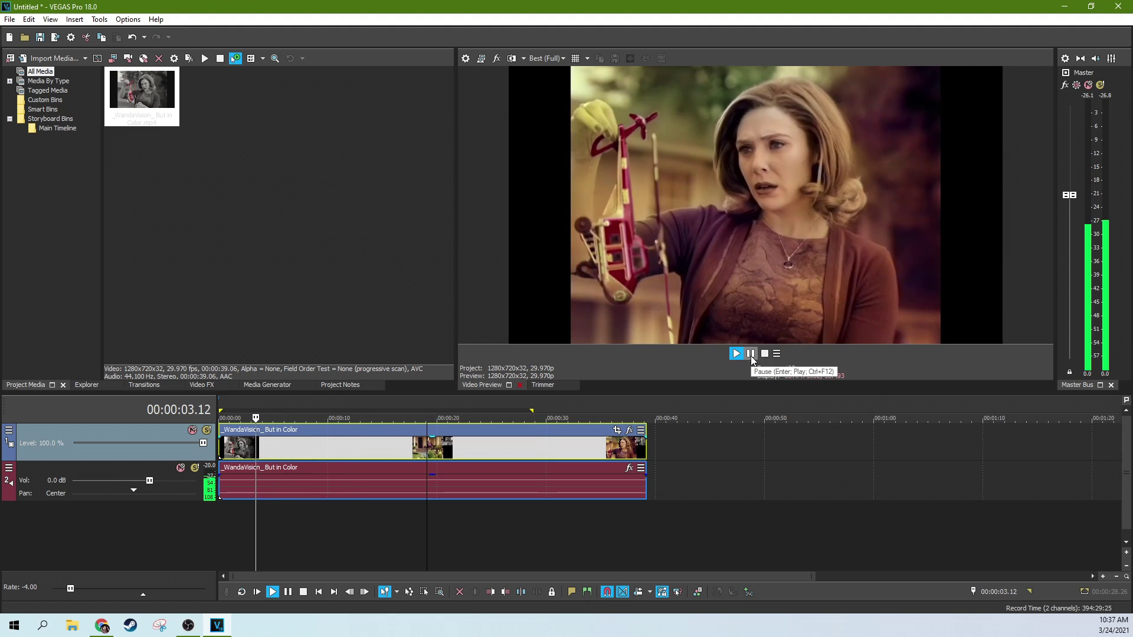
click(765, 354)
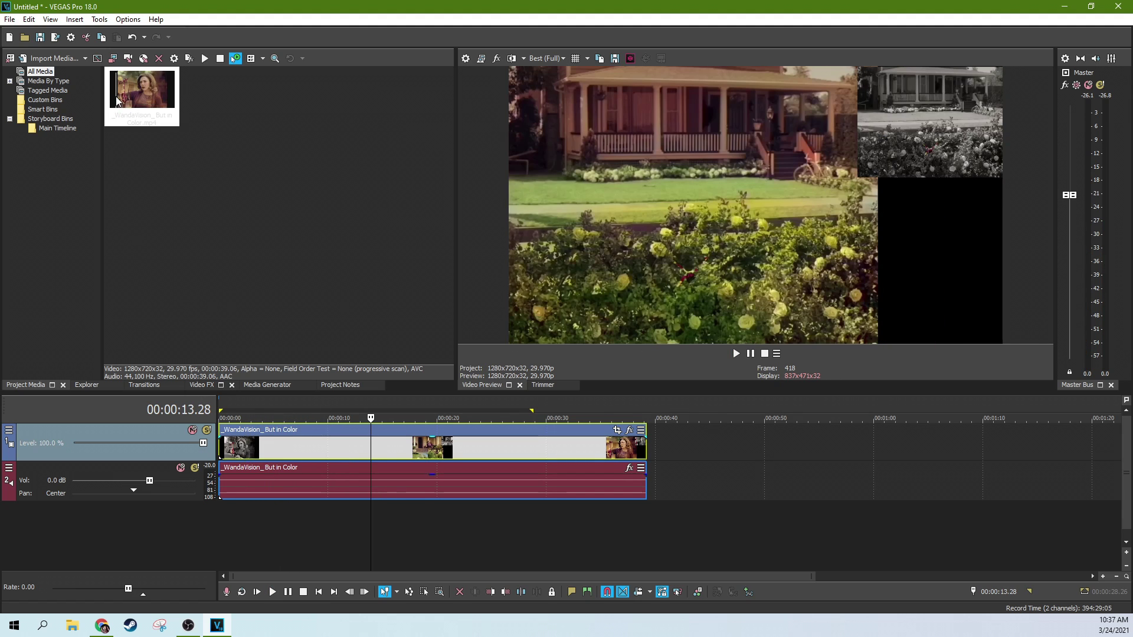
Set the JKL shuttle speed to Slow in the Editing preferences.
click(128, 20)
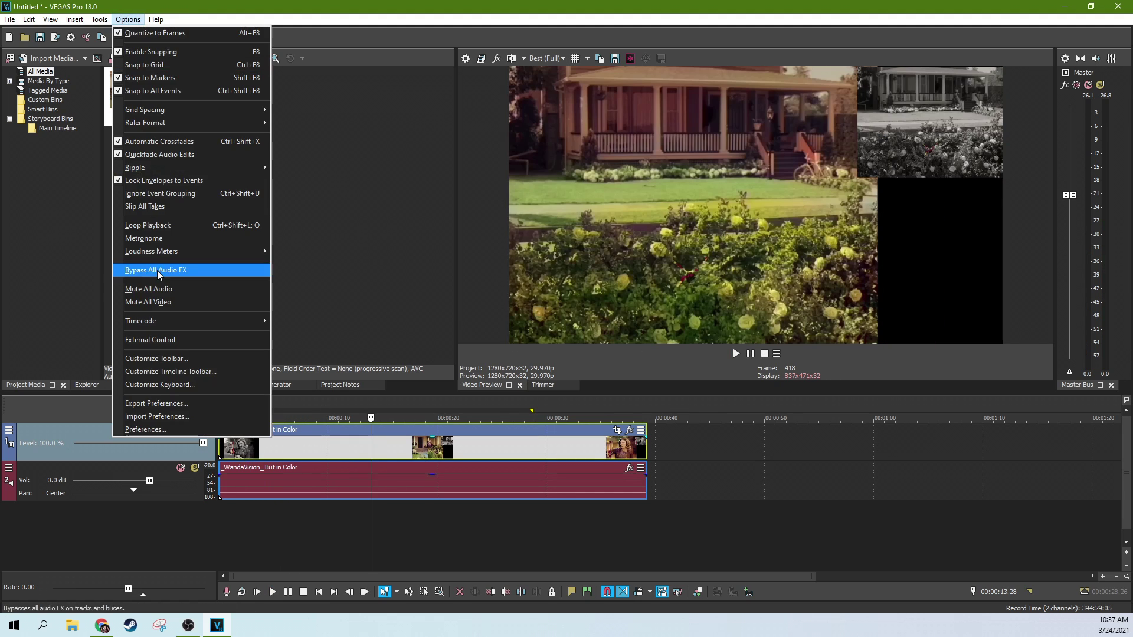
click(162, 428)
click(488, 118)
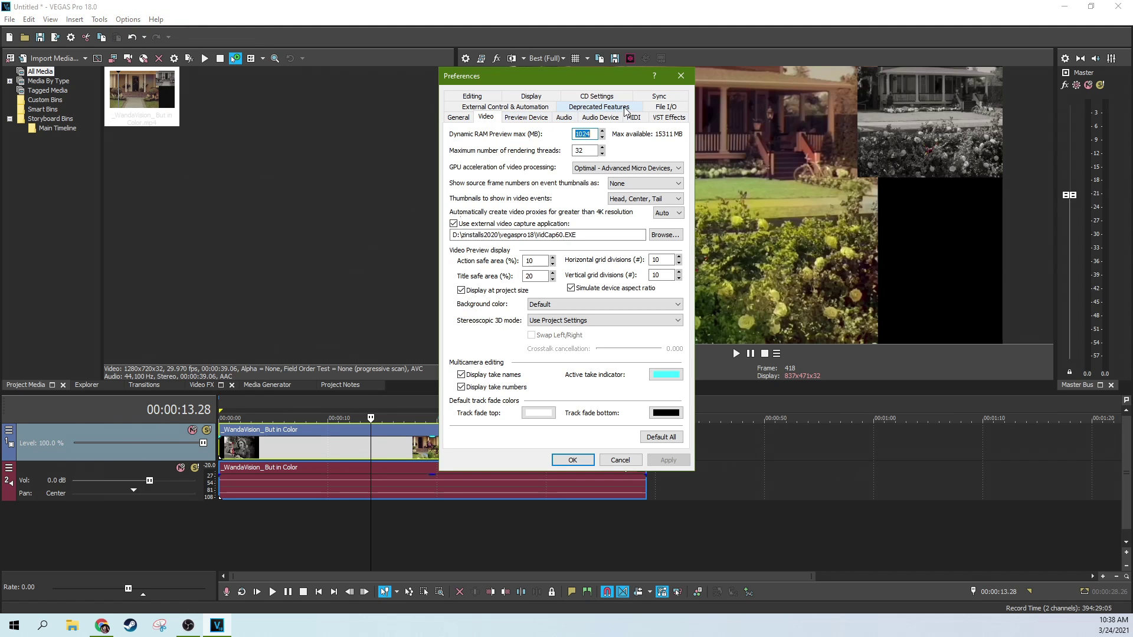
click(490, 98)
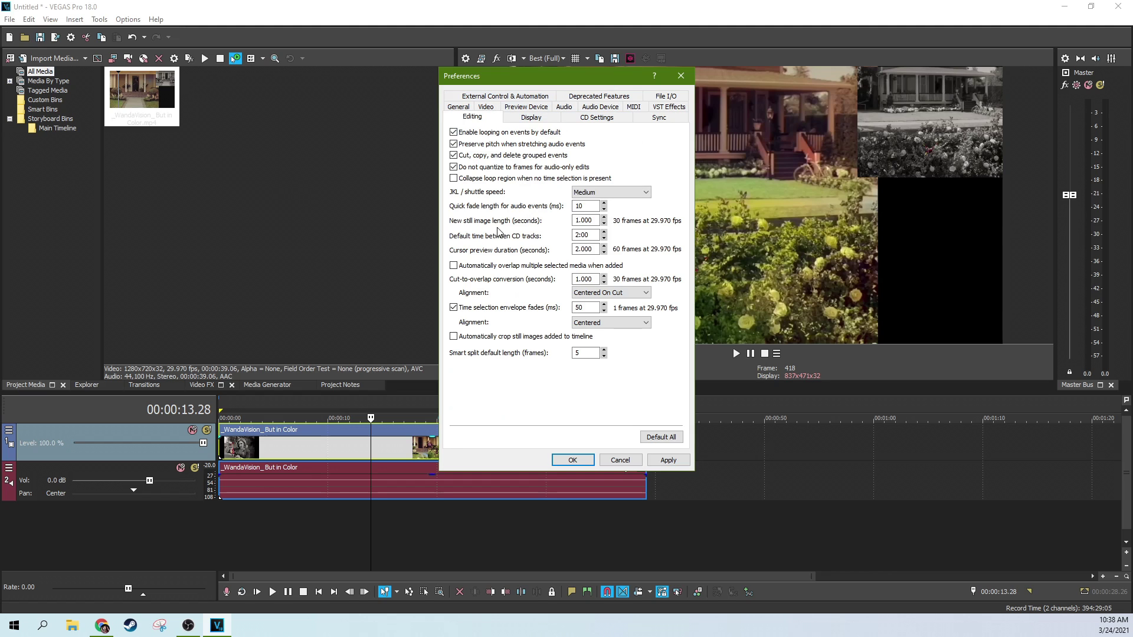
click(581, 194)
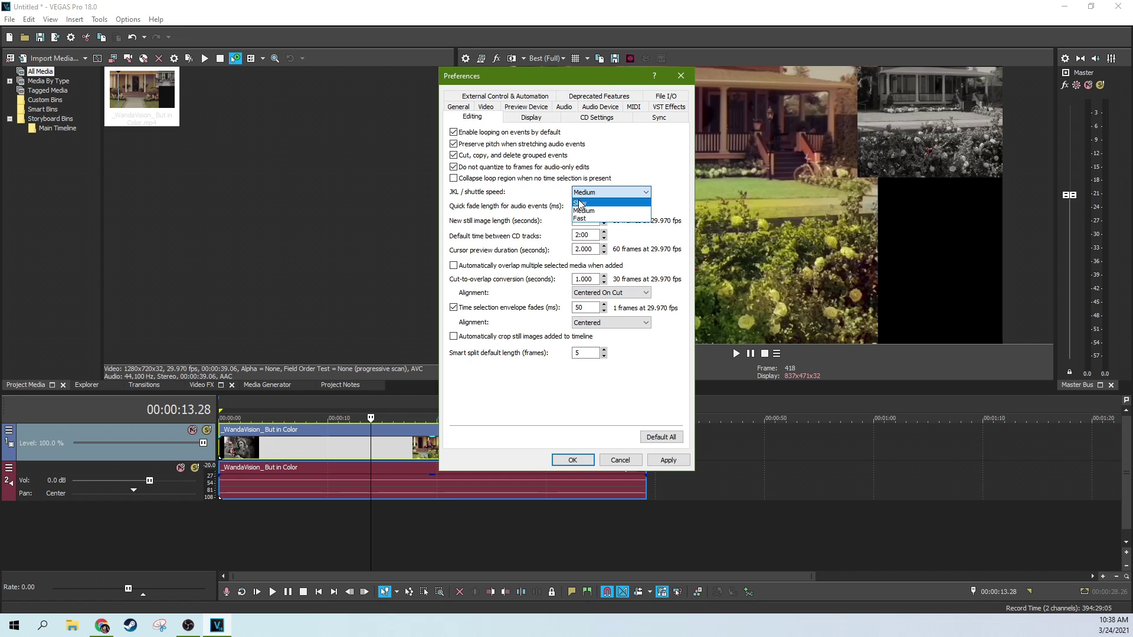
click(546, 220)
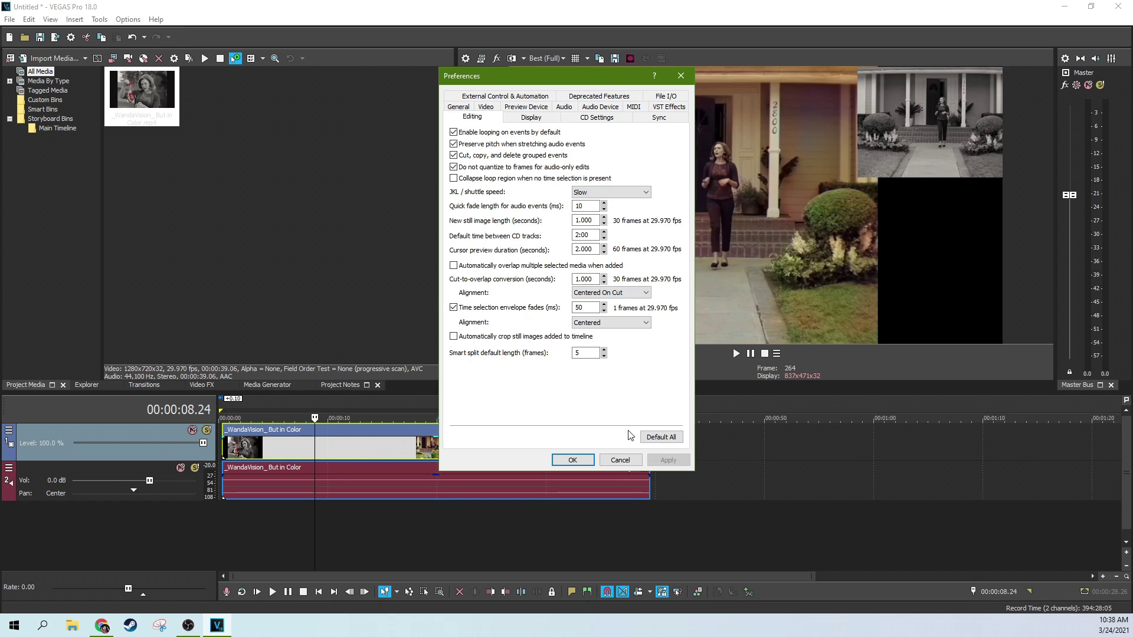
click(682, 76)
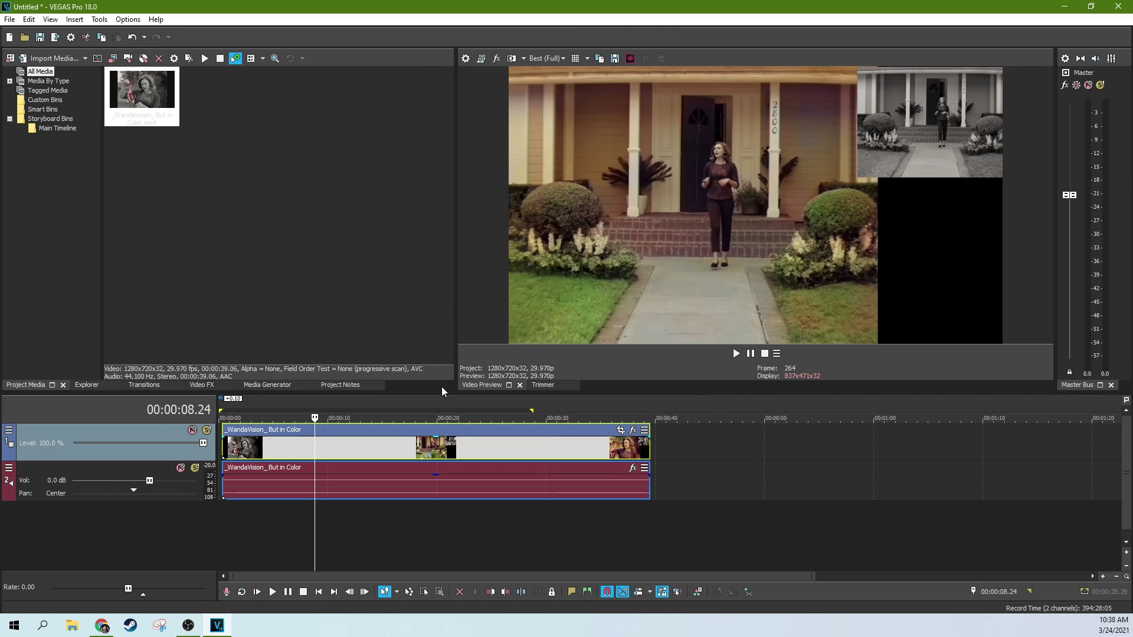
Test shuttling from about 13 seconds: play, 2x forward, stop, reverse, stop.
click(360, 456)
key(space)
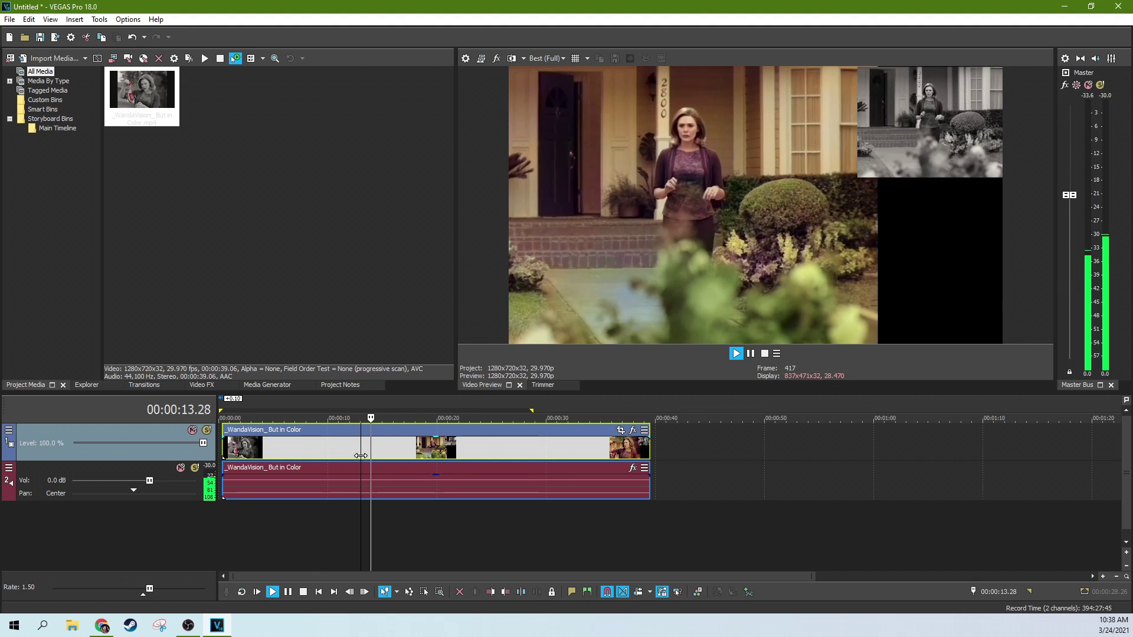
key(l)
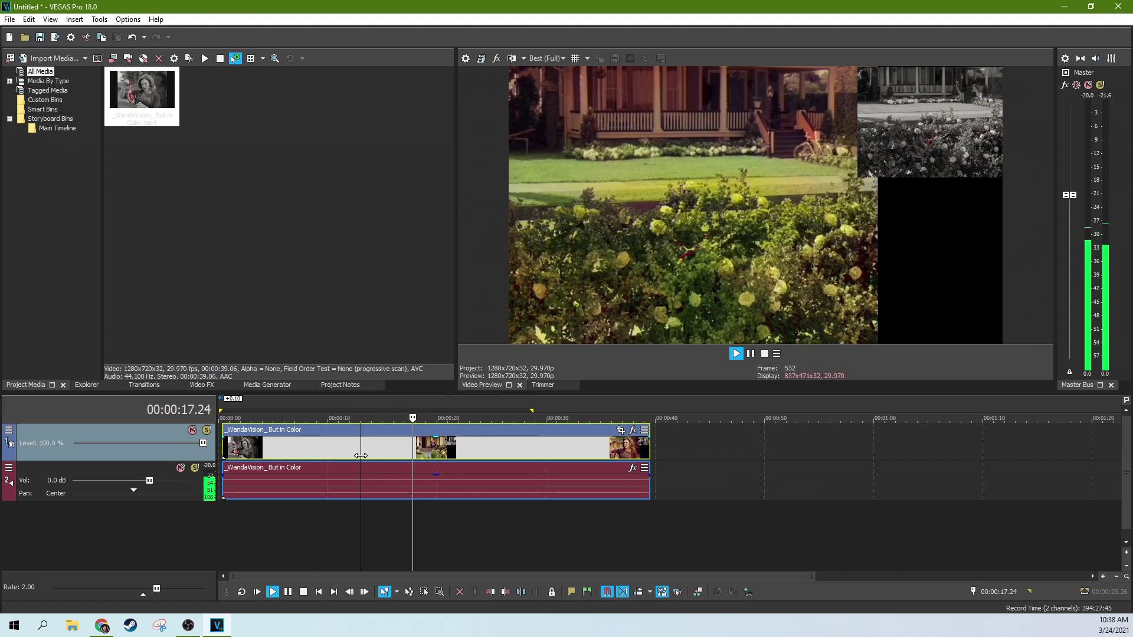
key(k)
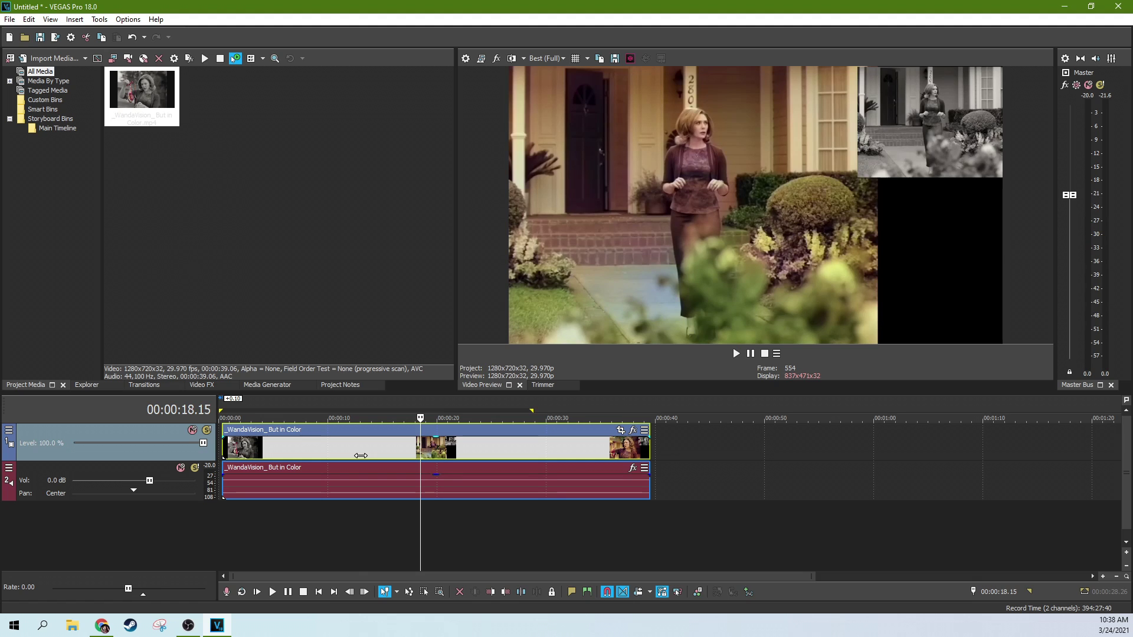
key(j)
key(j)
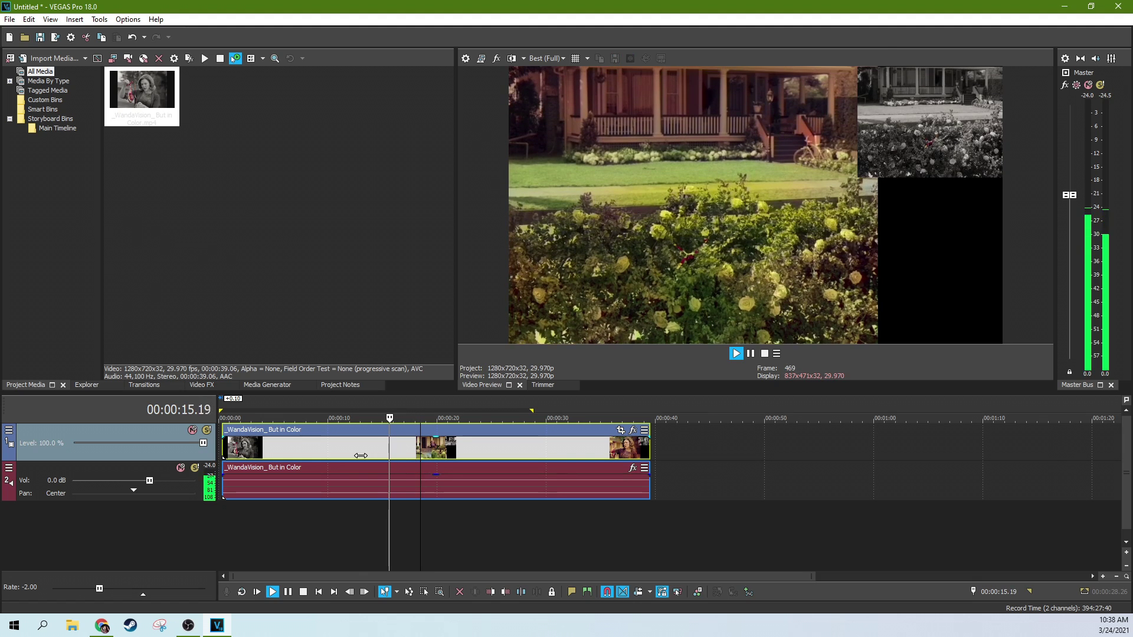
key(k)
Switch the JKL shuttle speed to Fast, then shuttle forward at rising speeds, reverse and pause.
click(611, 191)
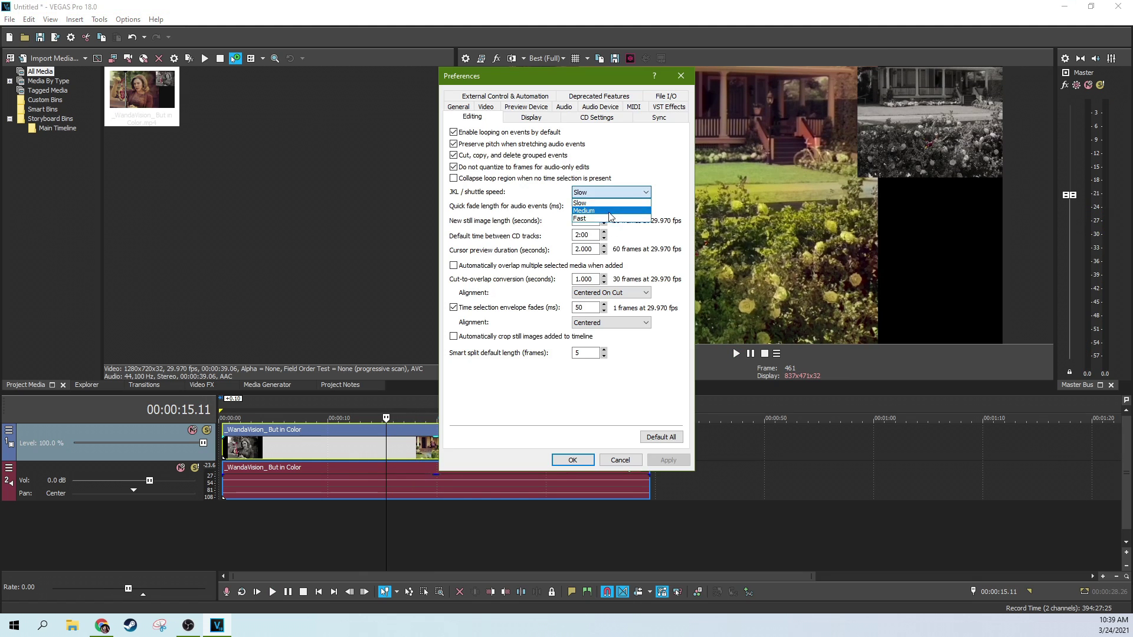
click(611, 218)
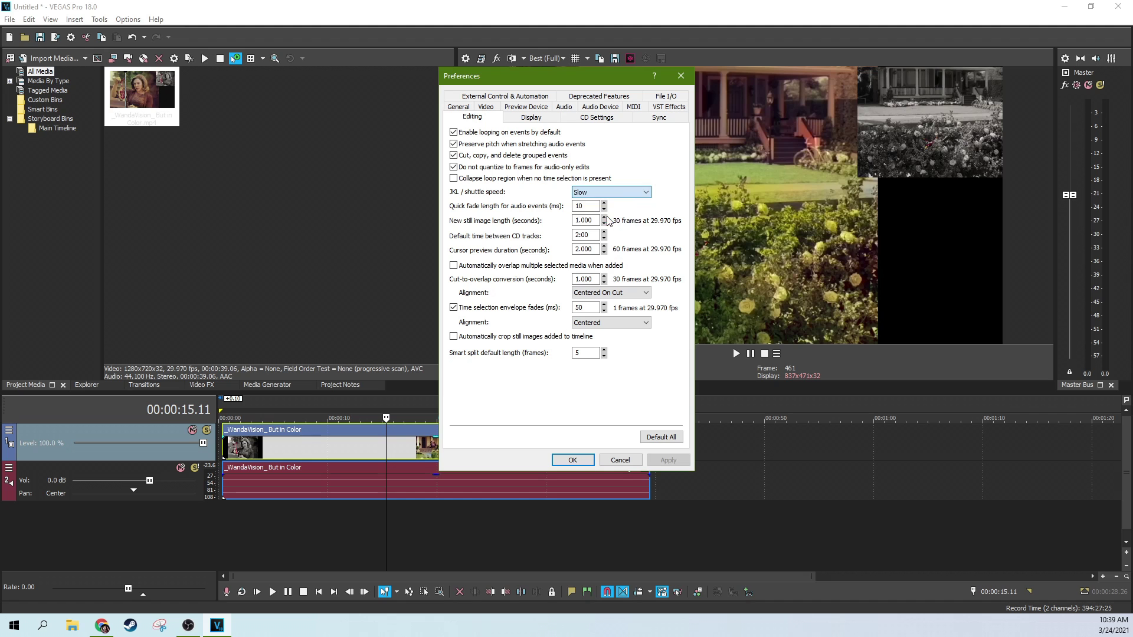
click(571, 461)
click(367, 450)
key(l)
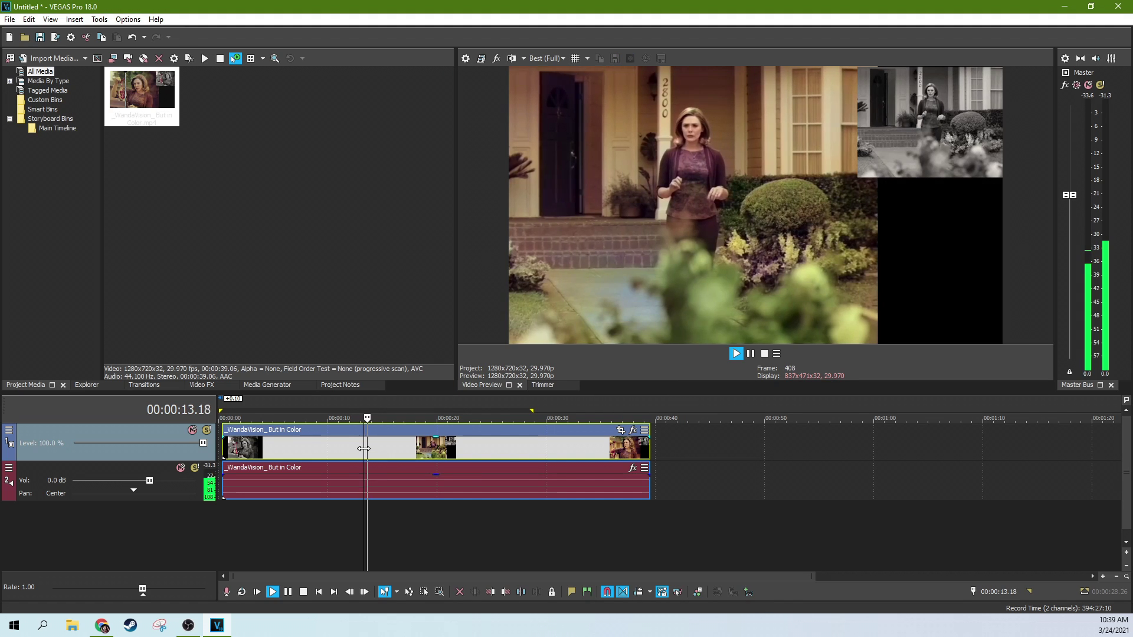
key(l)
key(l)
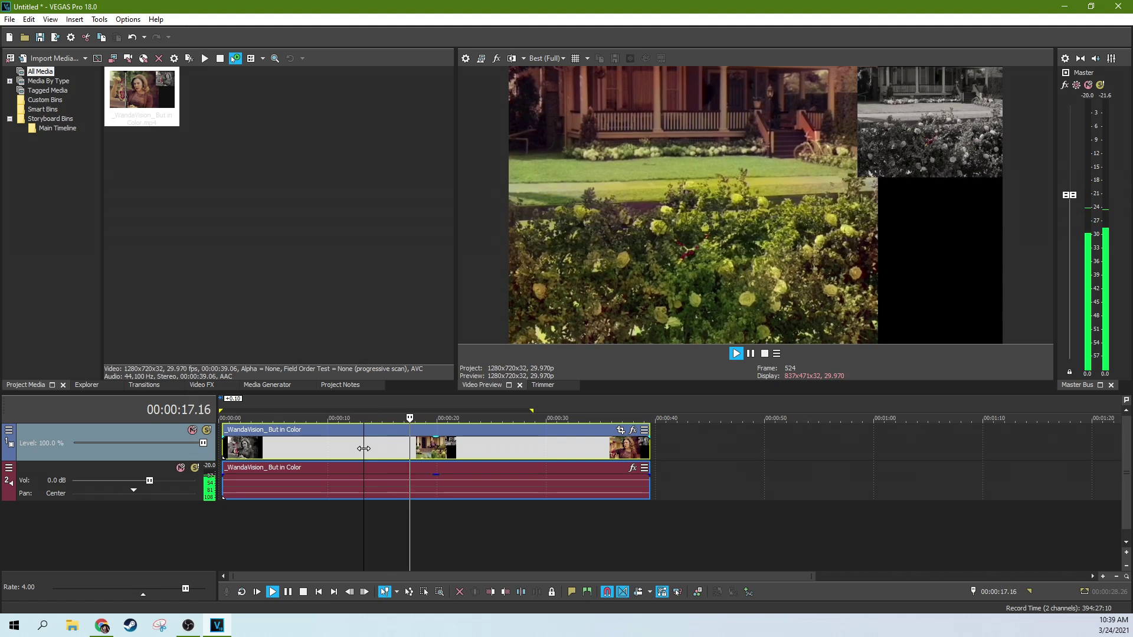
key(l)
key(j)
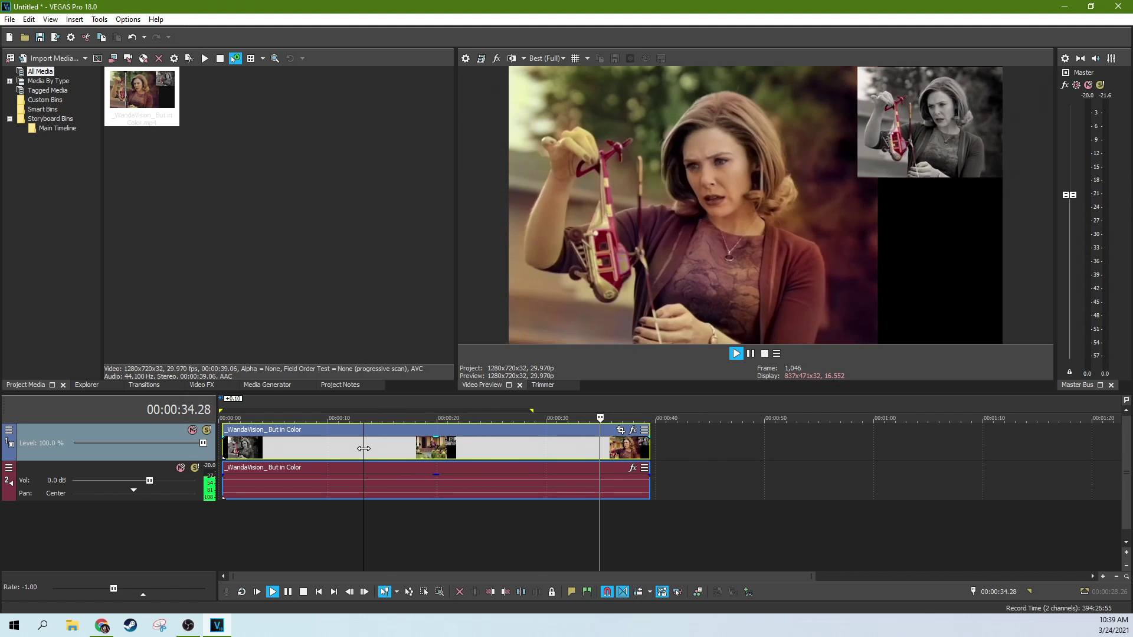
key(k)
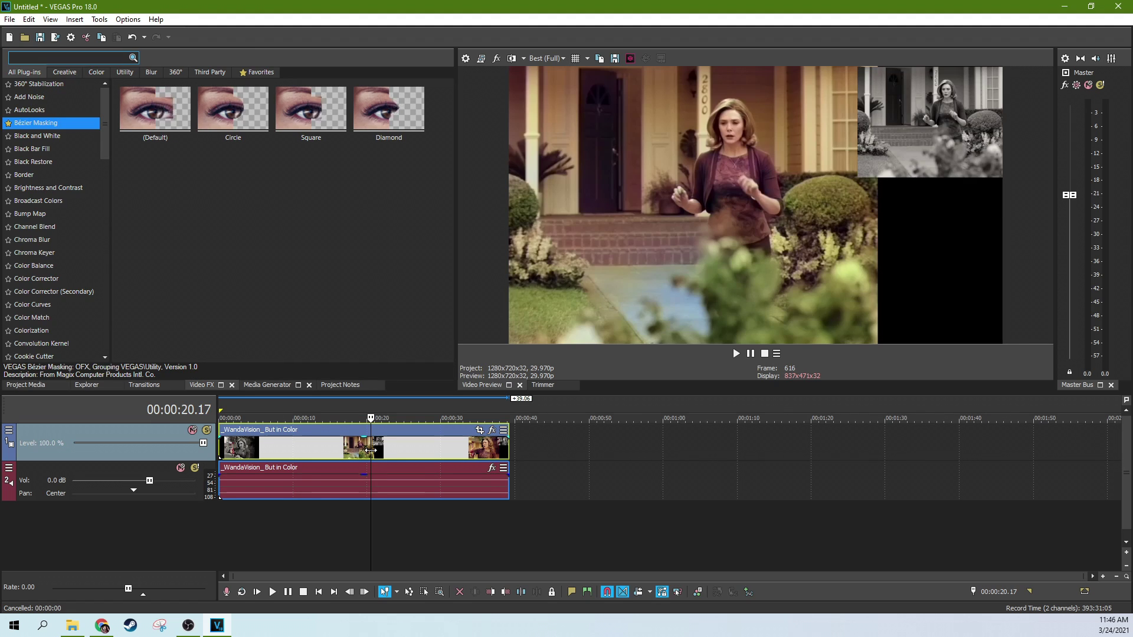
Step back with Left, play, reverse twice with J, then shuttle forward with L to 00:00:16.08.
key(Left)
key(Left)
key(Left)
key(Left)
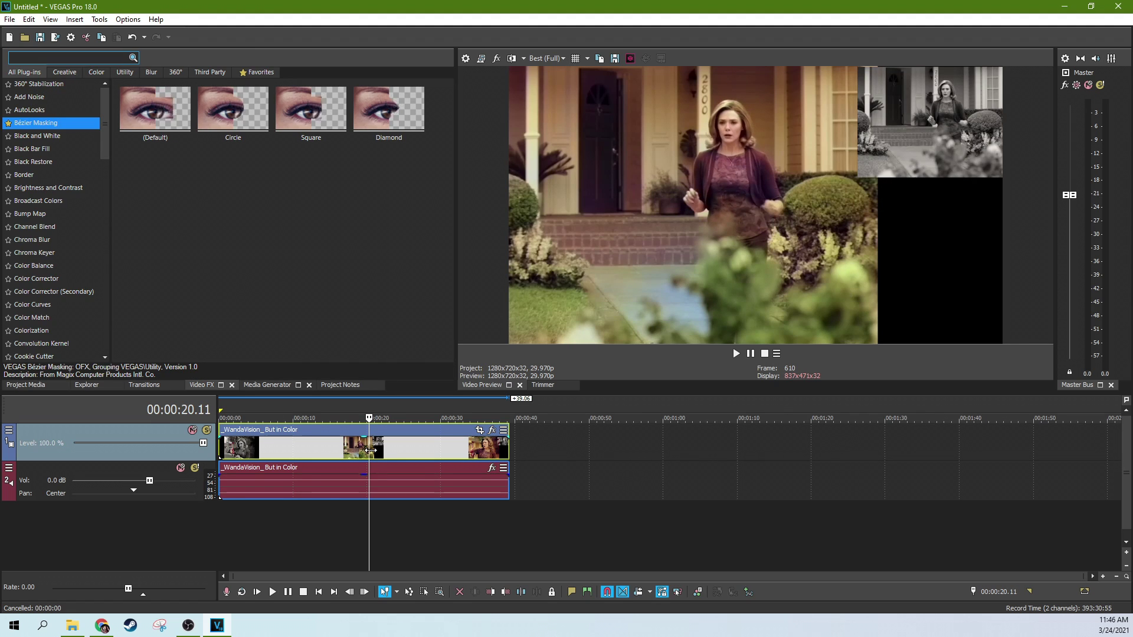
key(space)
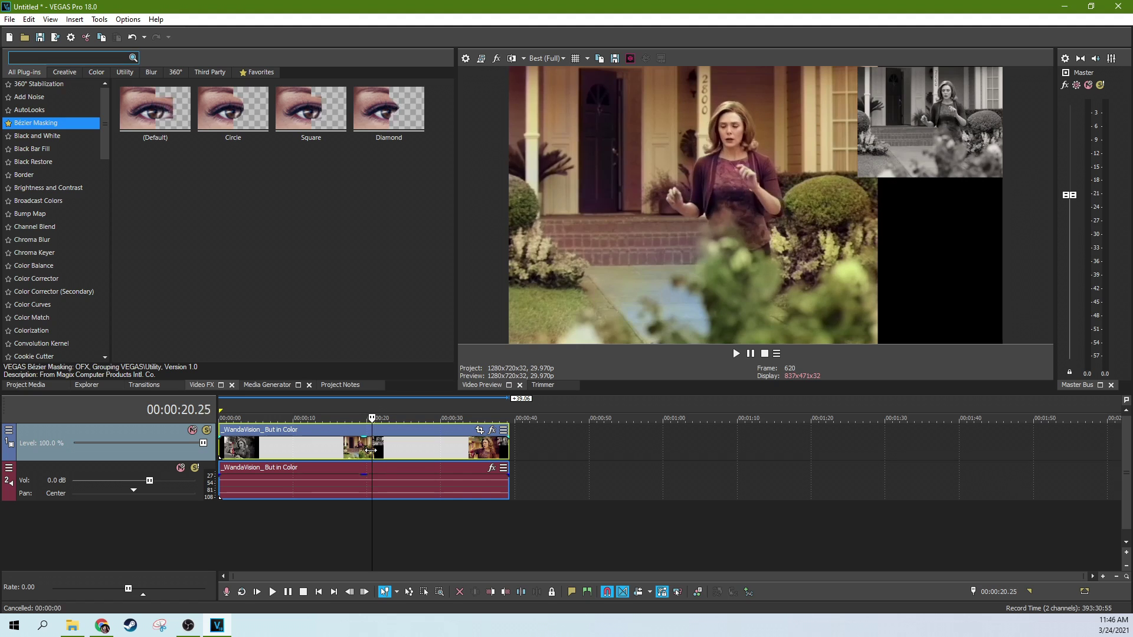
key(j)
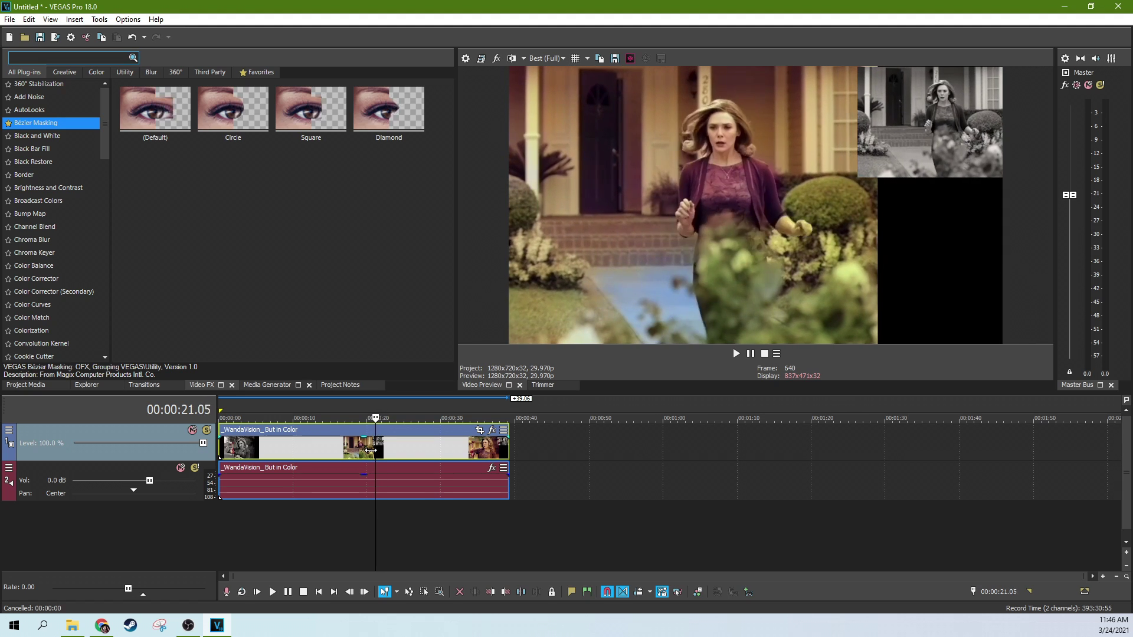
key(j)
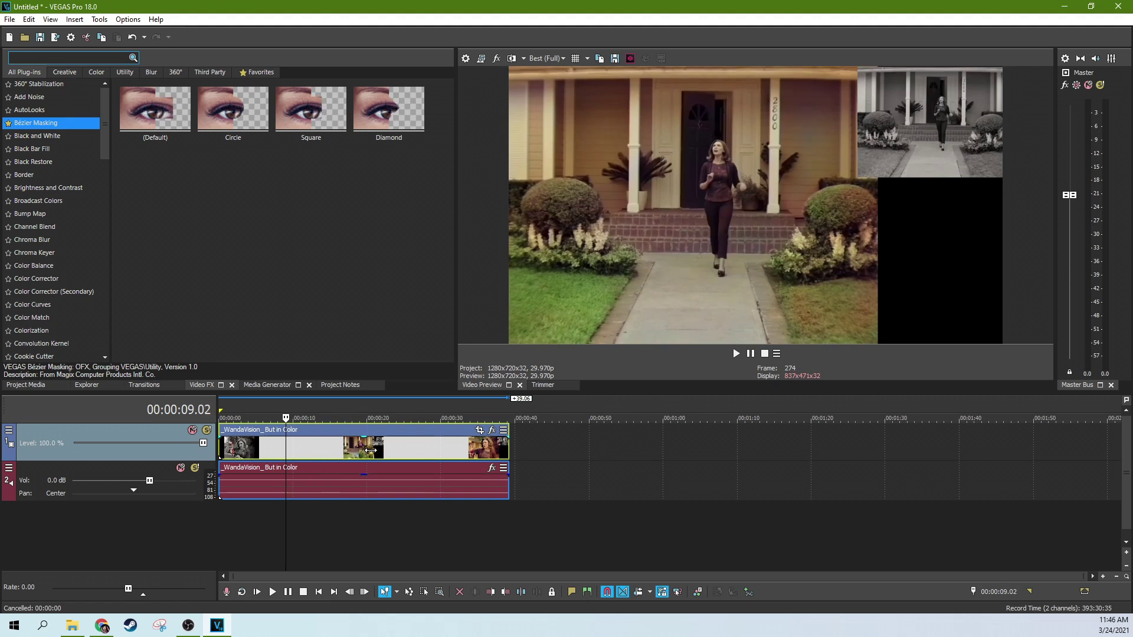
key(l)
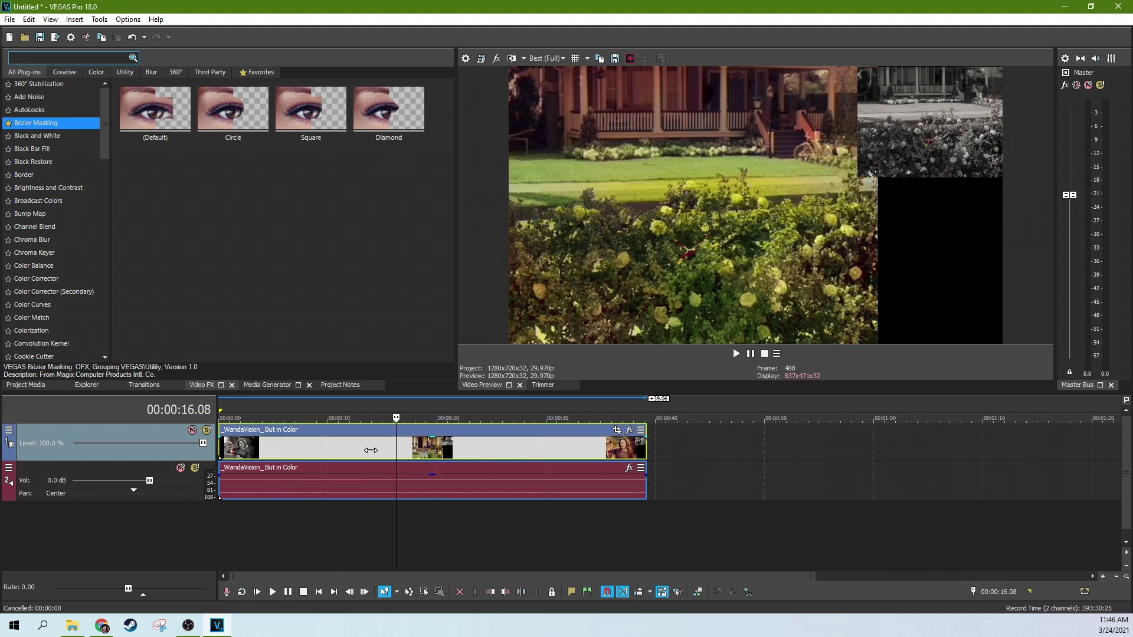
scroll(371, 450, down, 2)
Zoom the timeline in and out around the house shot with the mouse wheel.
scroll(371, 450, up, 4)
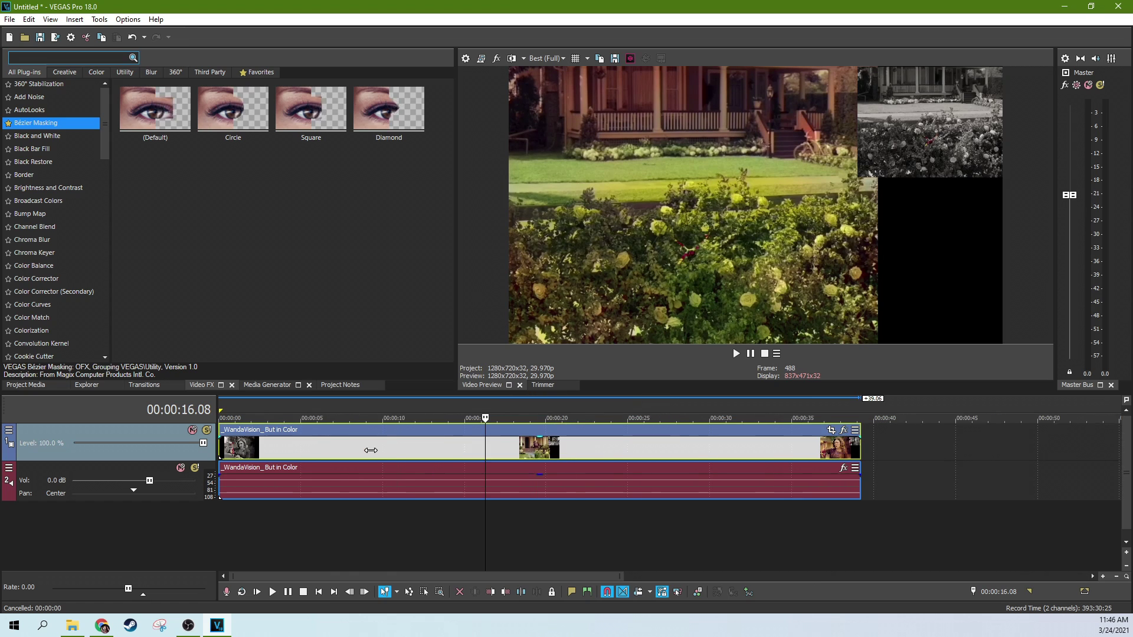
scroll(371, 450, down, 1)
scroll(371, 450, up, 2)
scroll(371, 450, down, 2)
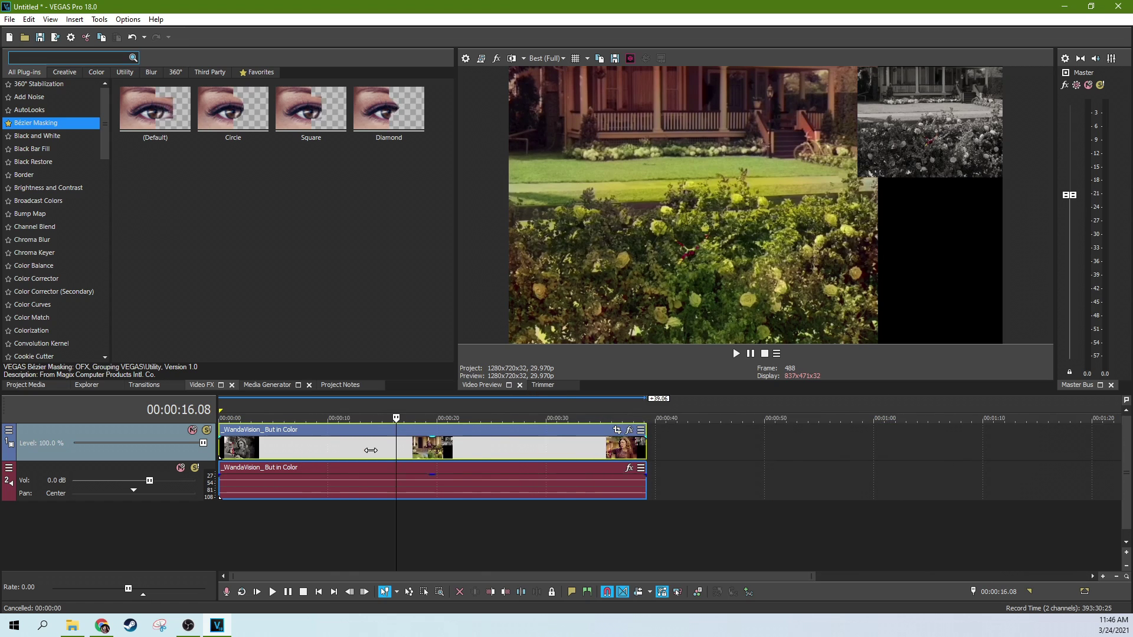
scroll(370, 451, up, 2)
scroll(370, 451, down, 2)
scroll(371, 450, up, 2)
scroll(495, 436, down, 2)
scroll(404, 446, up, 2)
Step forward to frame 508, back a few frames, then extend the loop region to the clip's end.
key(Right)
key(Right)
key(Right)
key(Right)
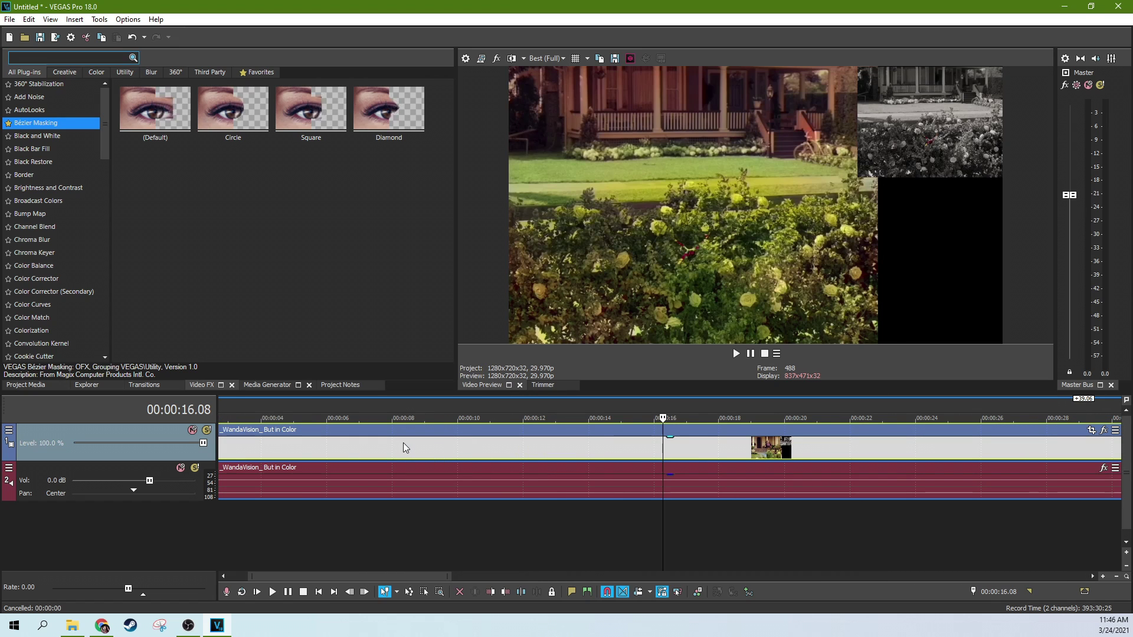
key(Right)
key(Right)
key(Right)
key(Right)
key(Right)
key(Right)
key(Right)
key(Right)
key(Right)
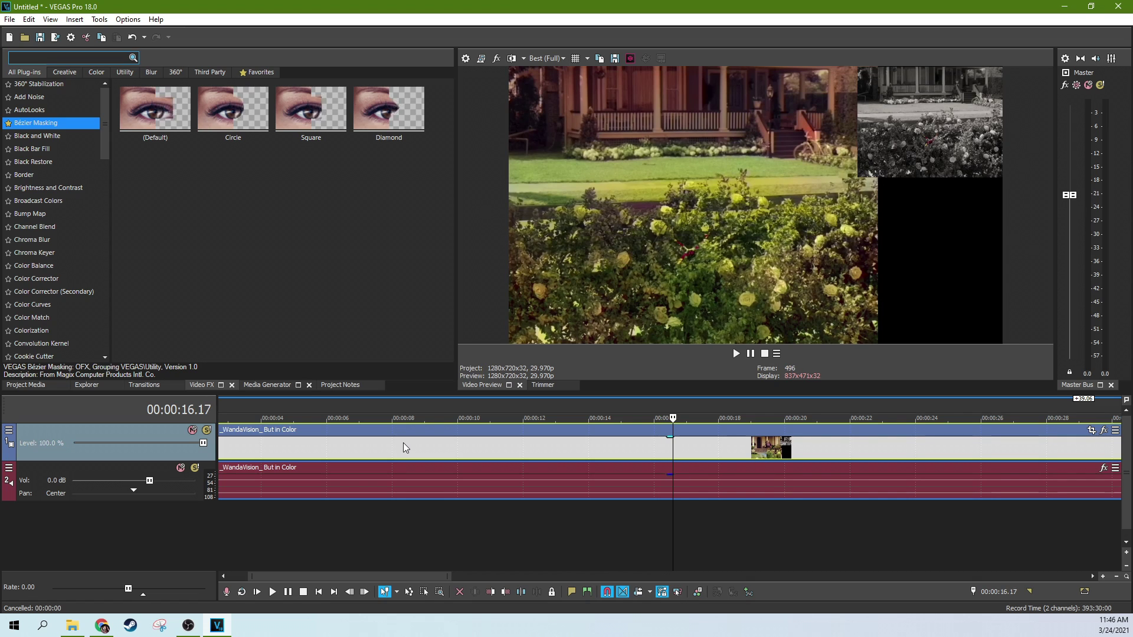
key(Right)
key(Right)
key(Right)
key(Right)
key(Right)
key(Right)
key(Right)
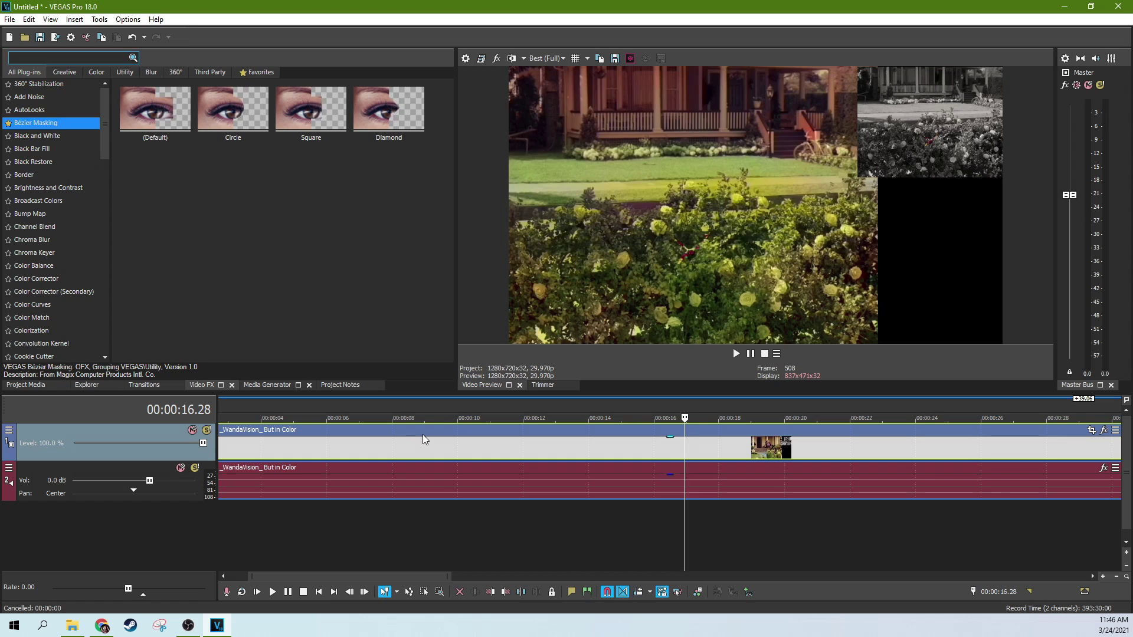
key(Left)
key(Left)
key(Left)
key(Left)
key(Left)
key(Left)
key(Left)
key(Left)
key(Left)
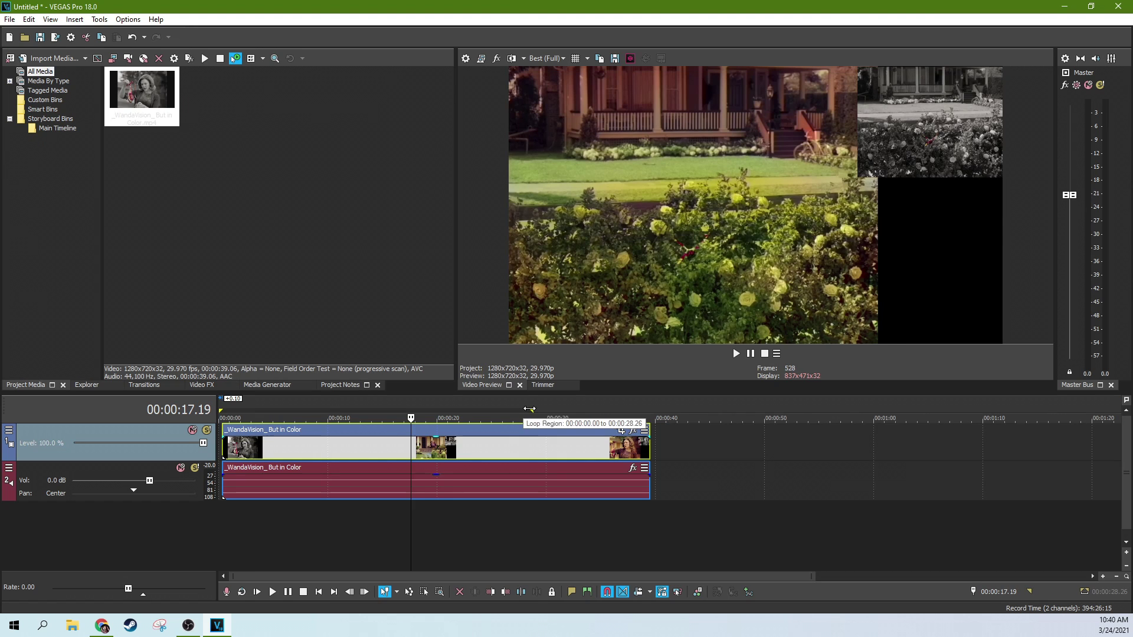
drag(529, 409, 645, 410)
Enable loop playback with Q and shrink the loop region to the clip's final quarter second.
key(q)
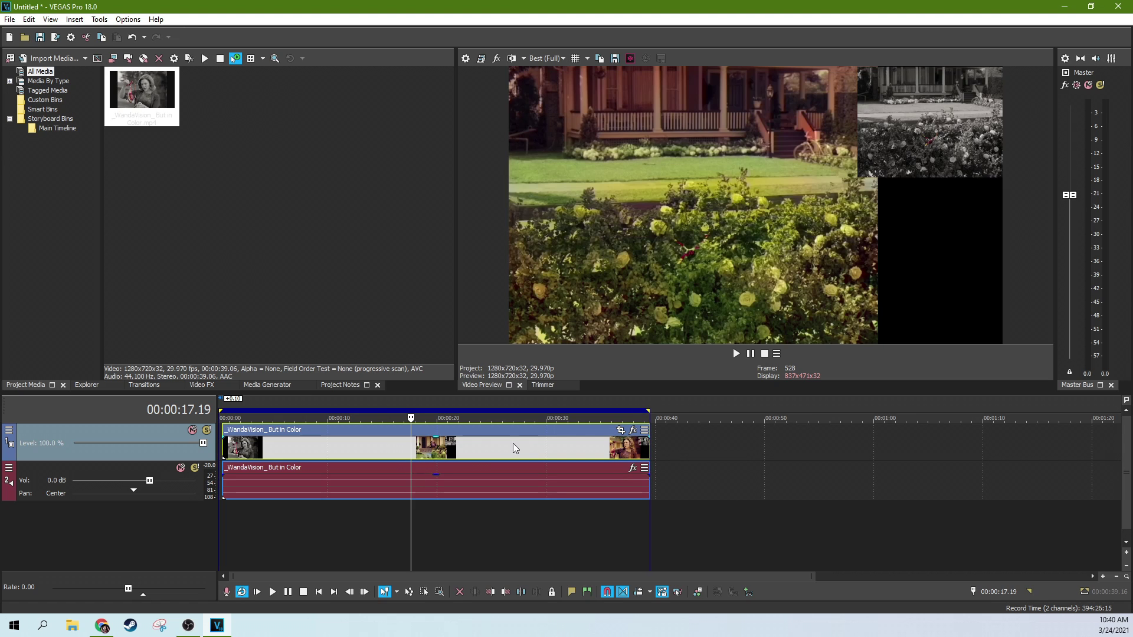
drag(223, 408, 645, 409)
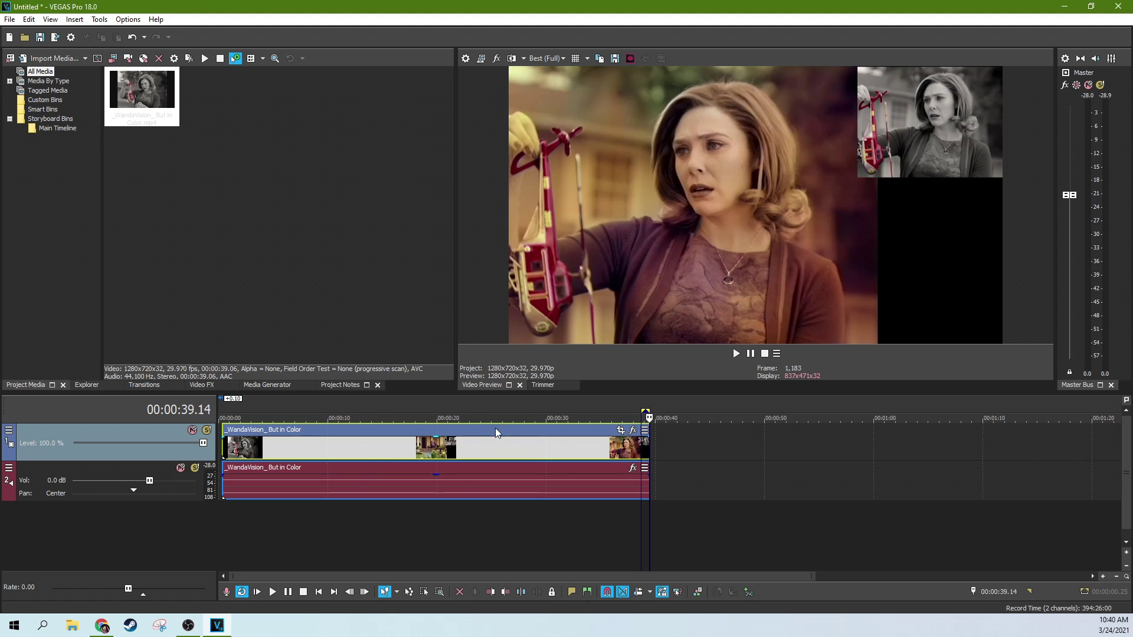
Move the playhead back to the porch-and-roses house shot at 00:00:15.07.
click(385, 452)
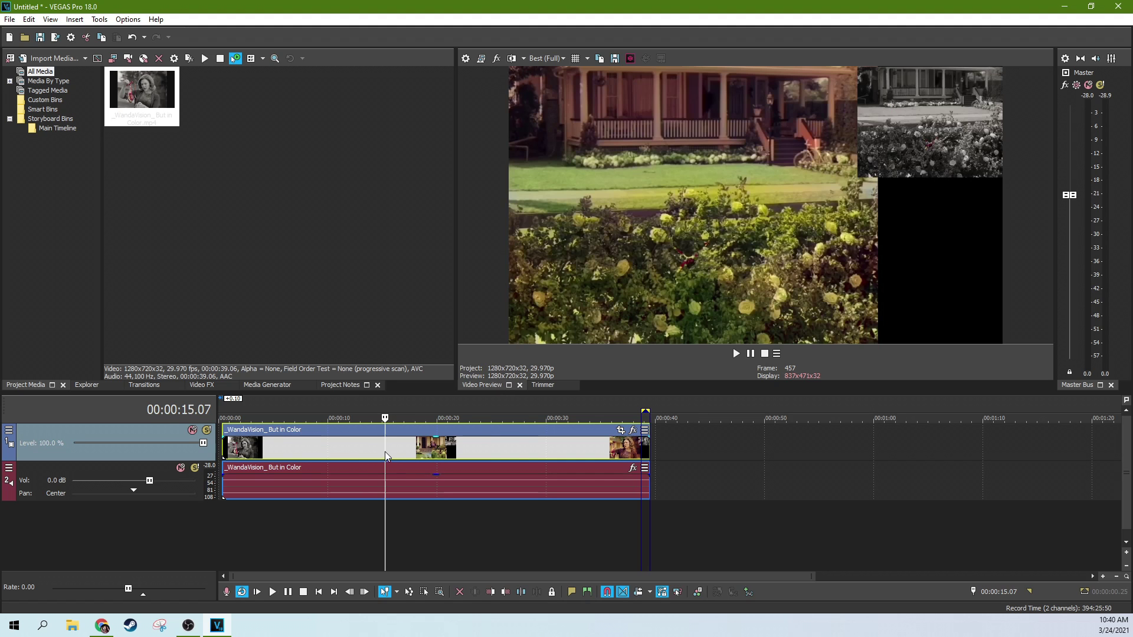